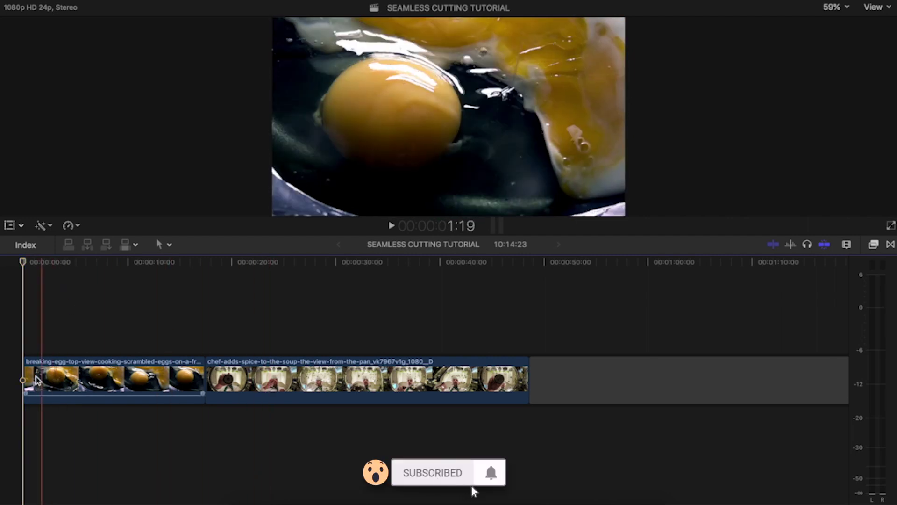
pyautogui.press('space')
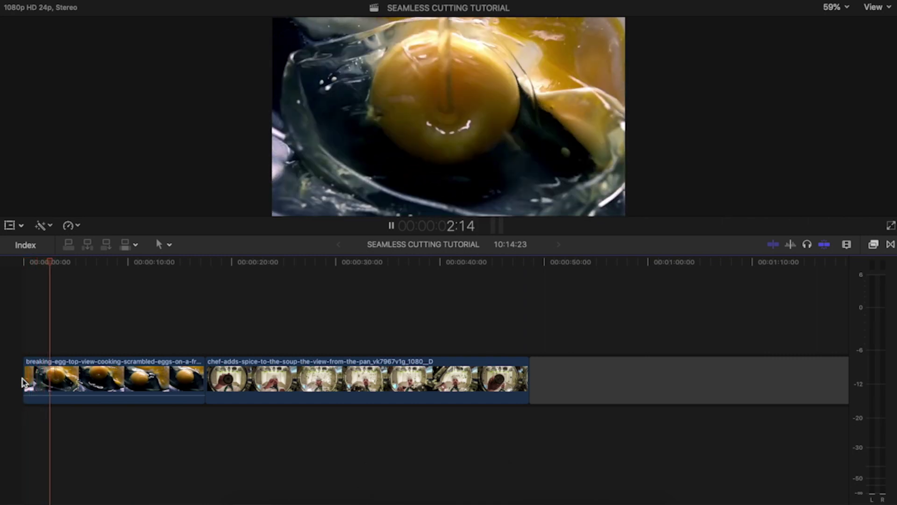
pyautogui.press('space')
pyautogui.click(205, 305)
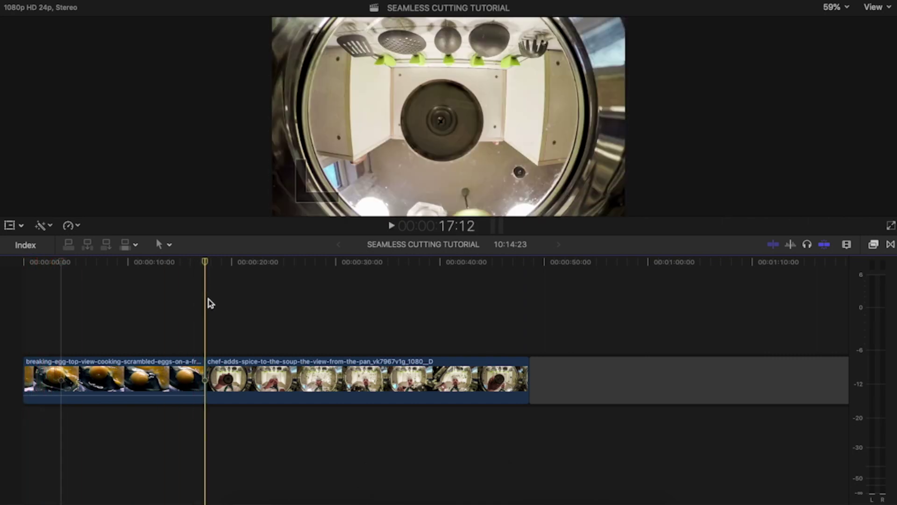
pyautogui.press('space')
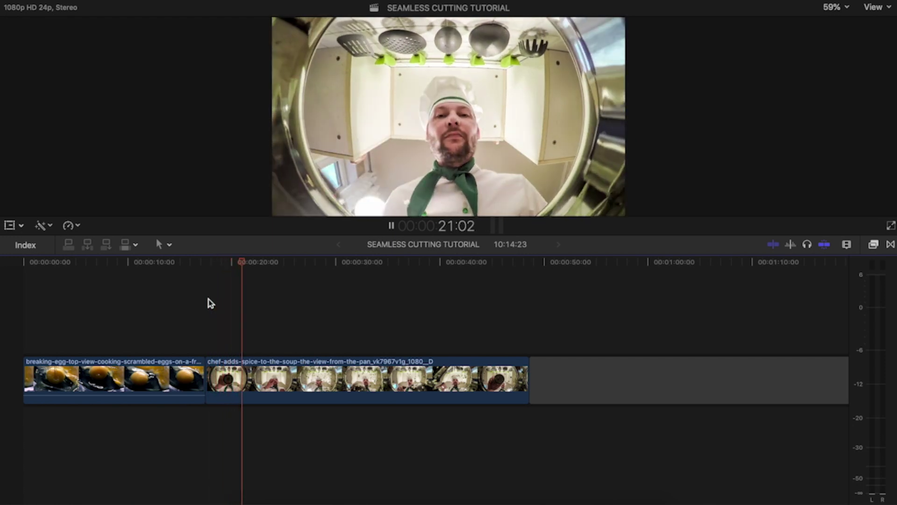
pyautogui.press('space')
pyautogui.press('Home')
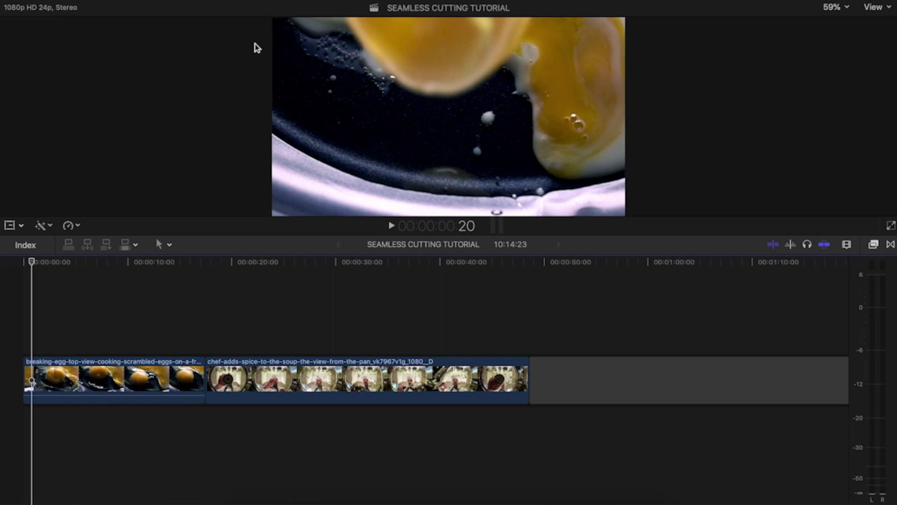
pyautogui.press('space')
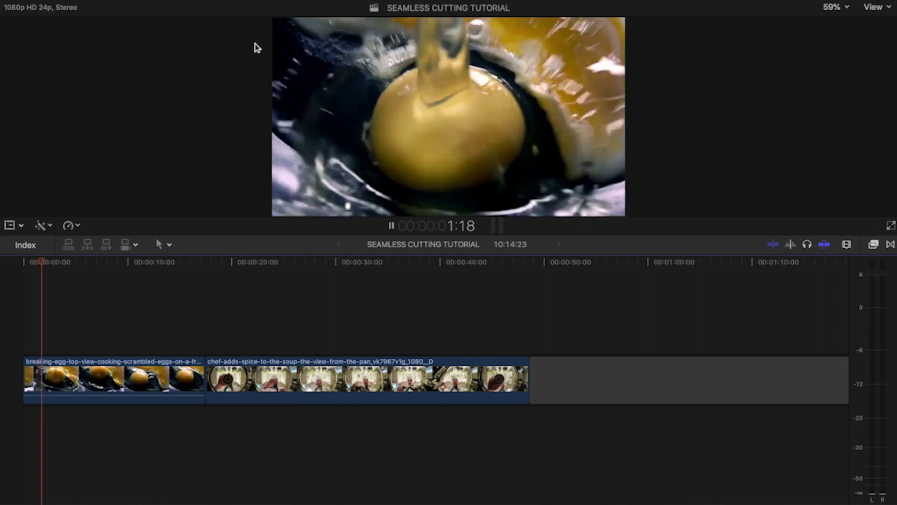
pyautogui.click(34, 264)
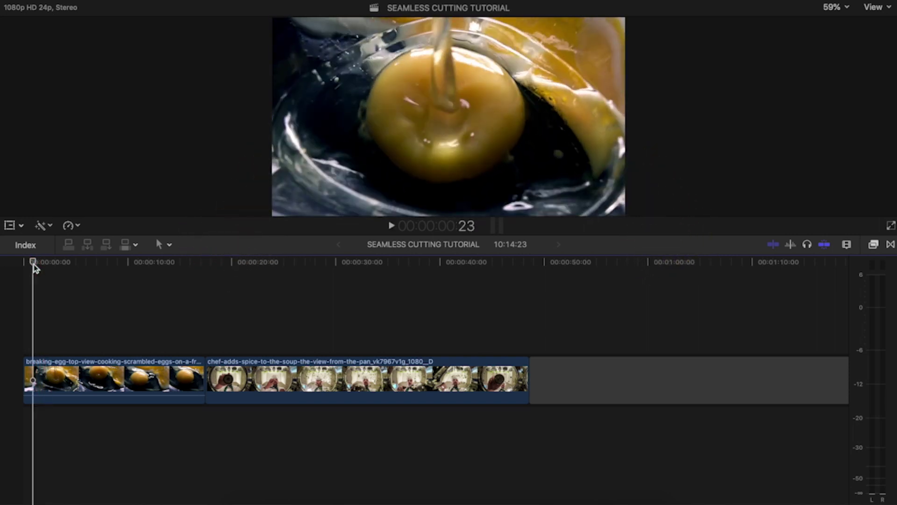
pyautogui.click(34, 265)
pyautogui.press('space')
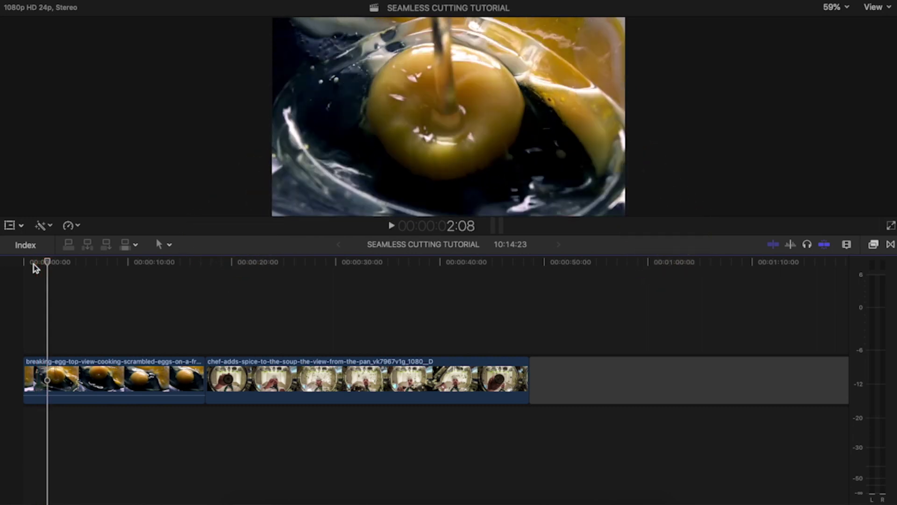
pyautogui.click(230, 269)
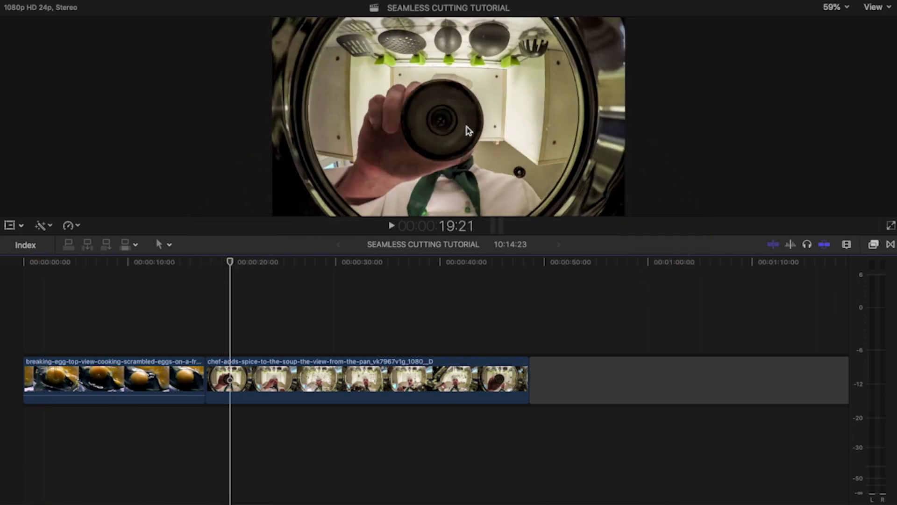
pyautogui.press('space')
pyautogui.click(232, 265)
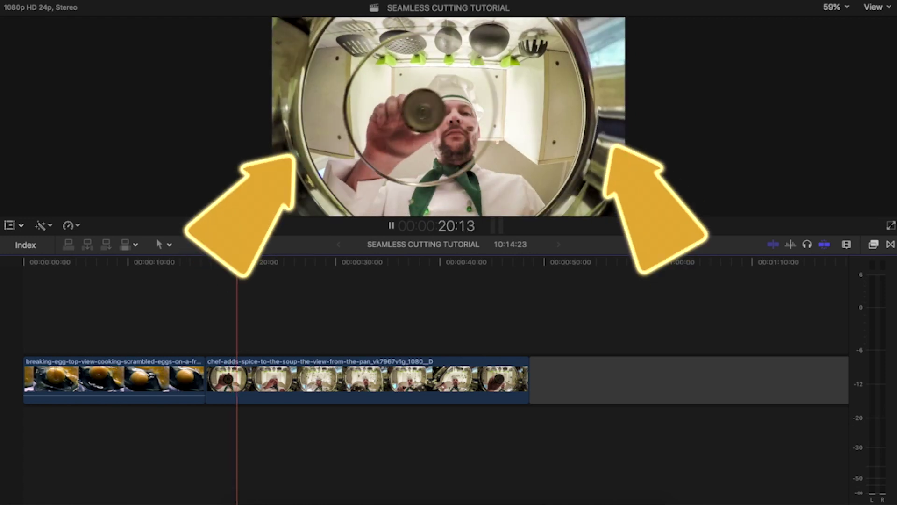
pyautogui.click(230, 264)
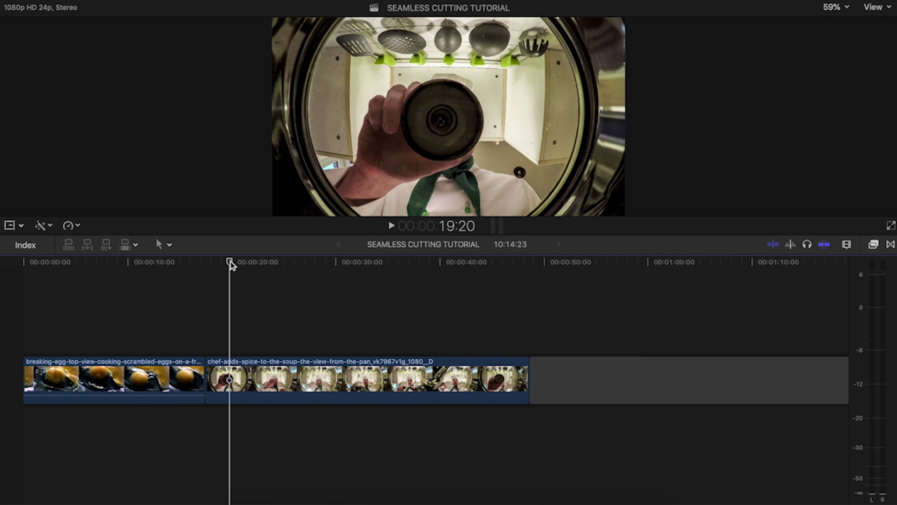
pyautogui.click(11, 342)
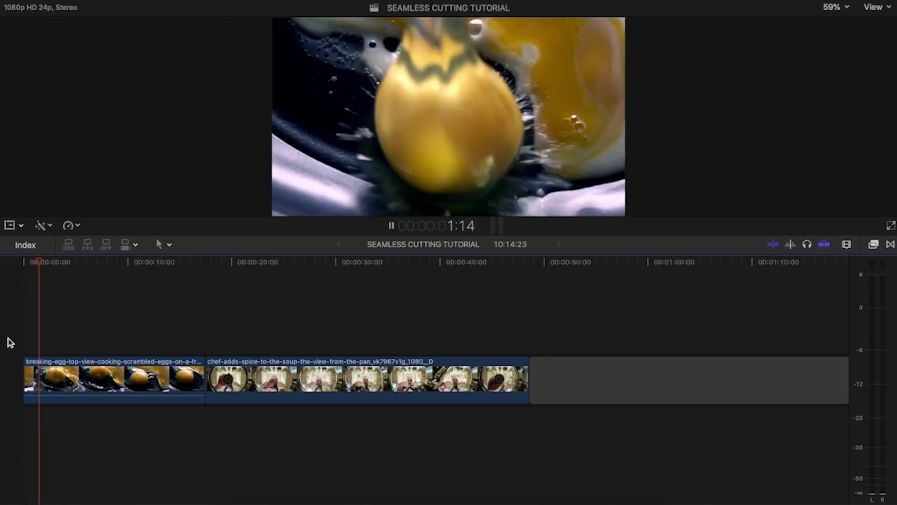
pyautogui.press('space')
# - Cut the egg clip at 2:00 and delete the remainder, closing the gap
pyautogui.click(45, 369)
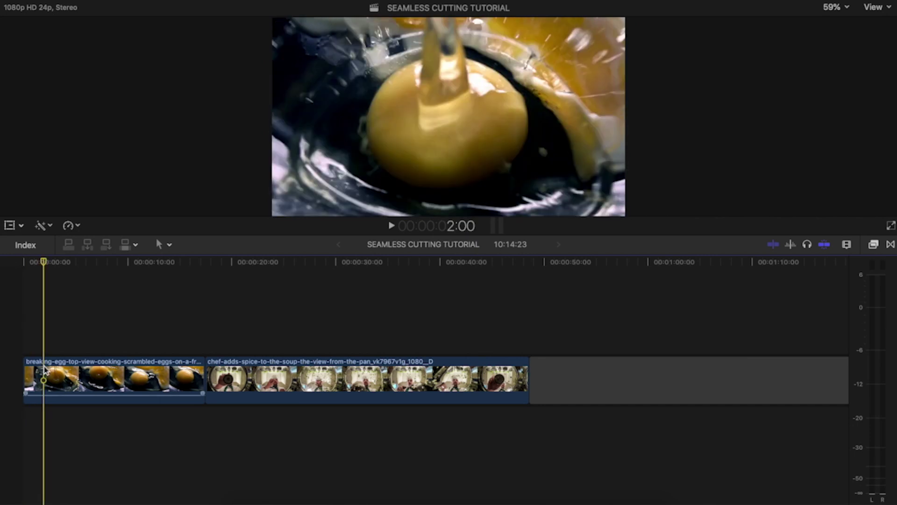
pyautogui.press('super+b')
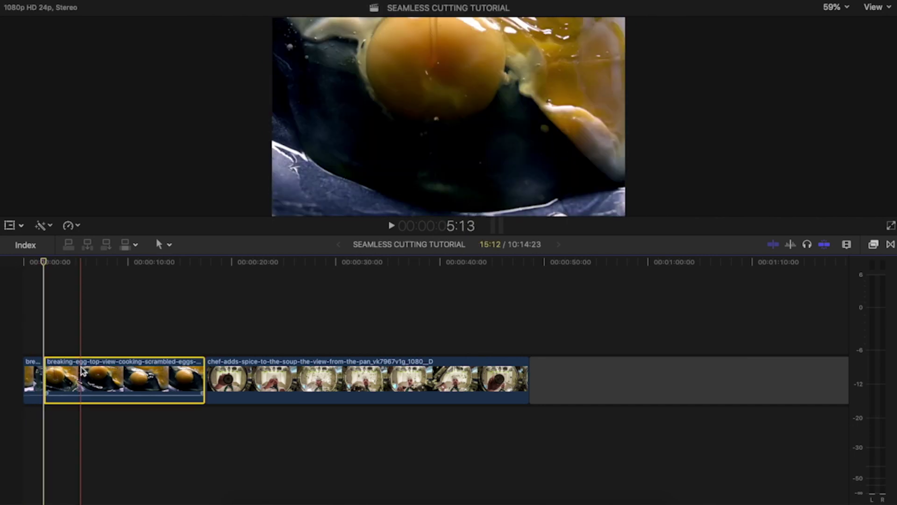
pyautogui.press('Delete')
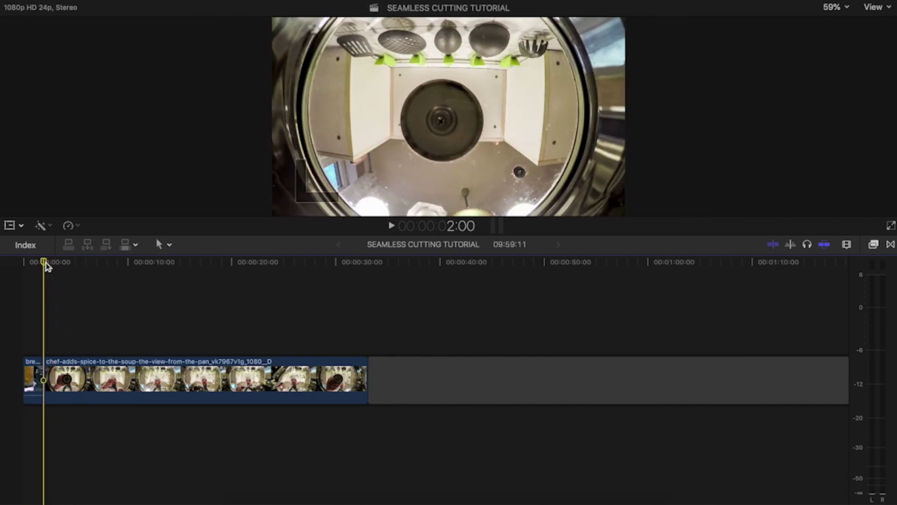
# - Trim about two seconds off the start of the chef clip
pyautogui.moveTo(52, 266); pyautogui.dragTo(74, 278)
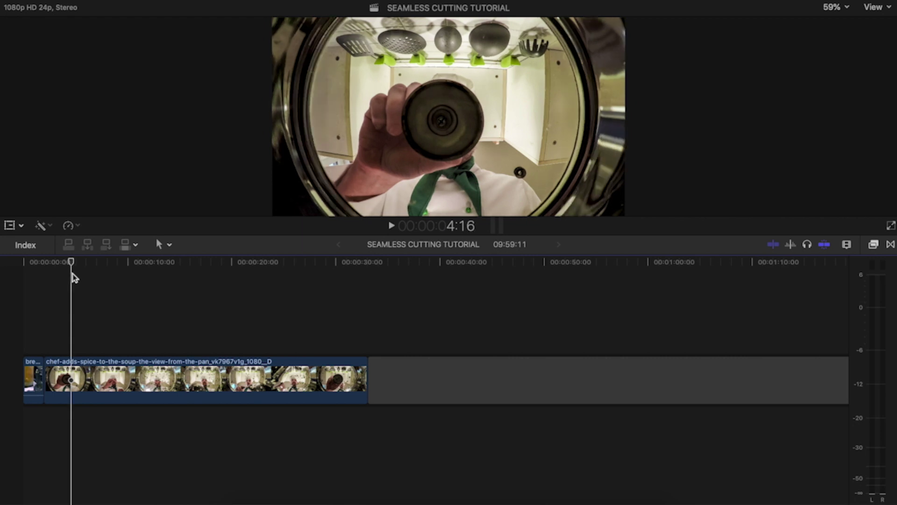
pyautogui.click(71, 372)
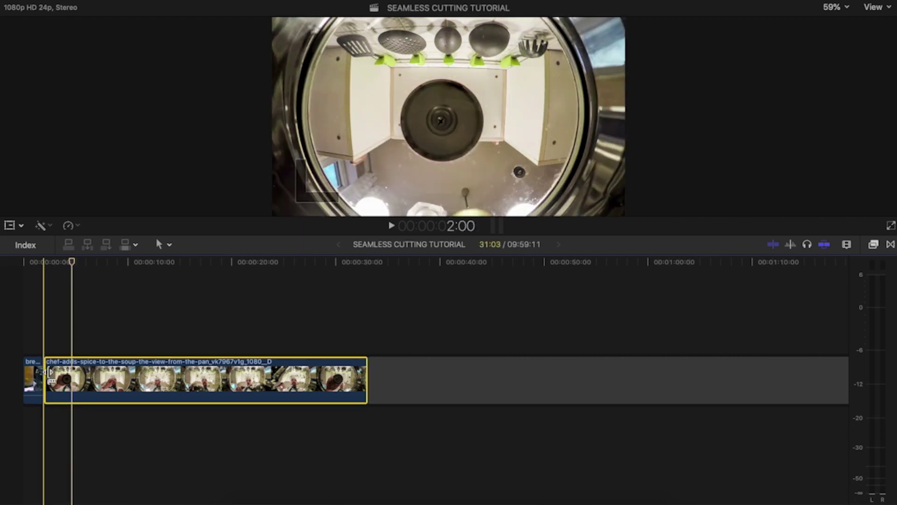
pyautogui.moveTo(49, 372); pyautogui.dragTo(75, 374)
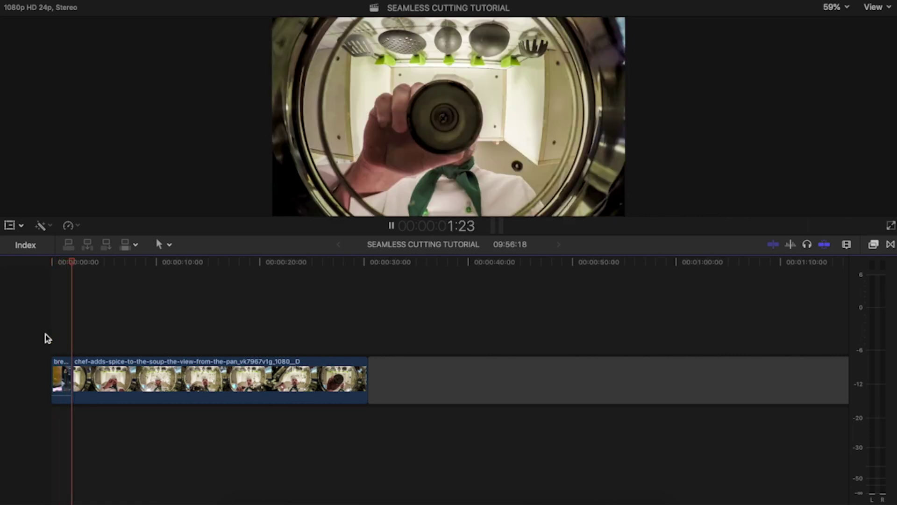
# - Replay the new egg-to-chef cut from the timeline start
pyautogui.press('Home')
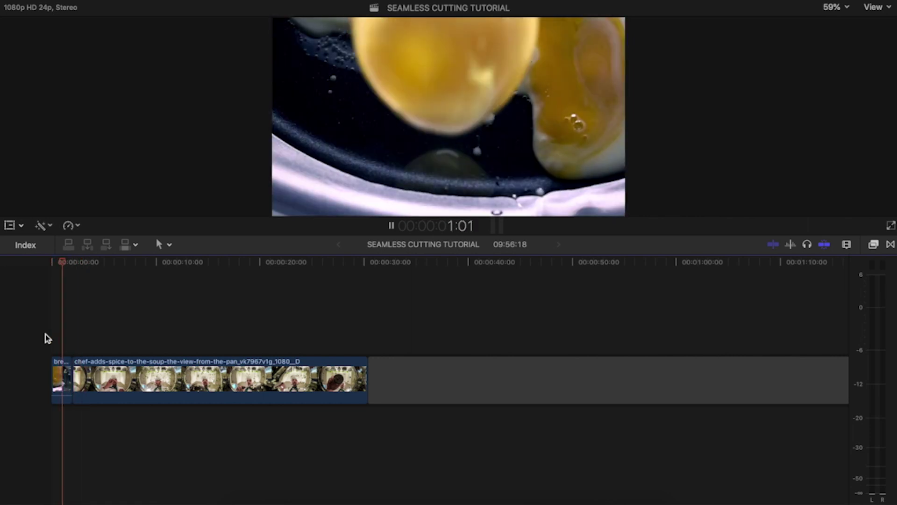
pyautogui.press('space')
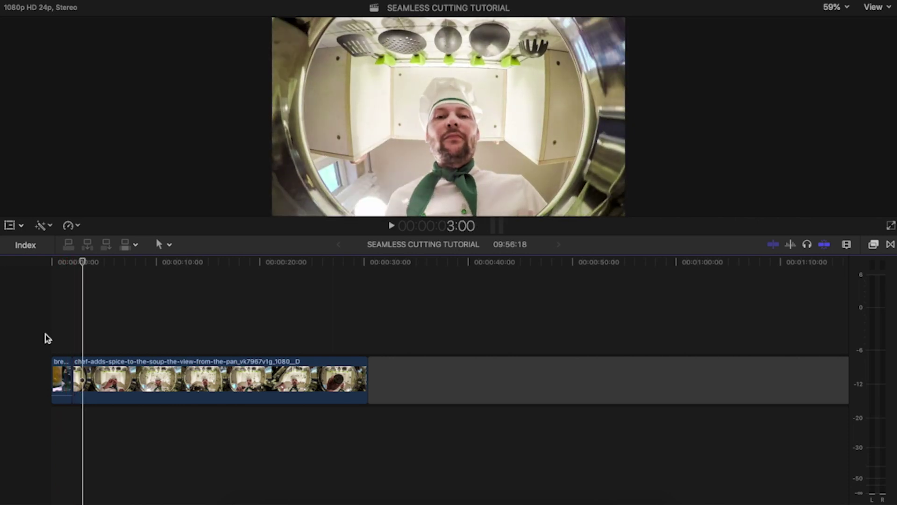
pyautogui.press('Home')
pyautogui.press('space')
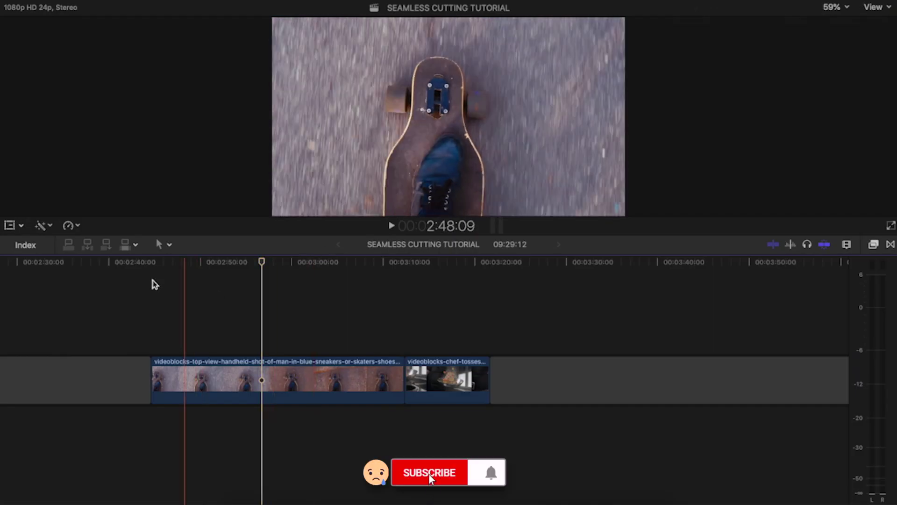
pyautogui.click(153, 277)
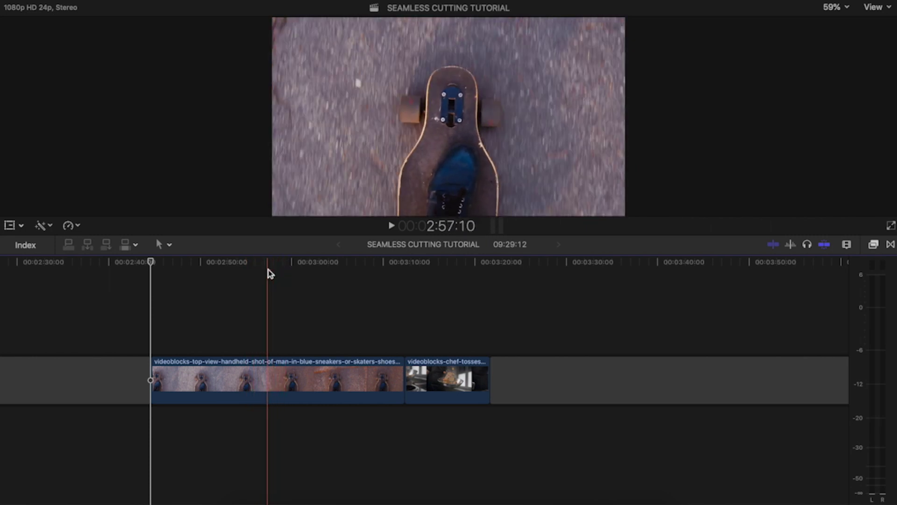
pyautogui.click(265, 273)
pyautogui.press('space')
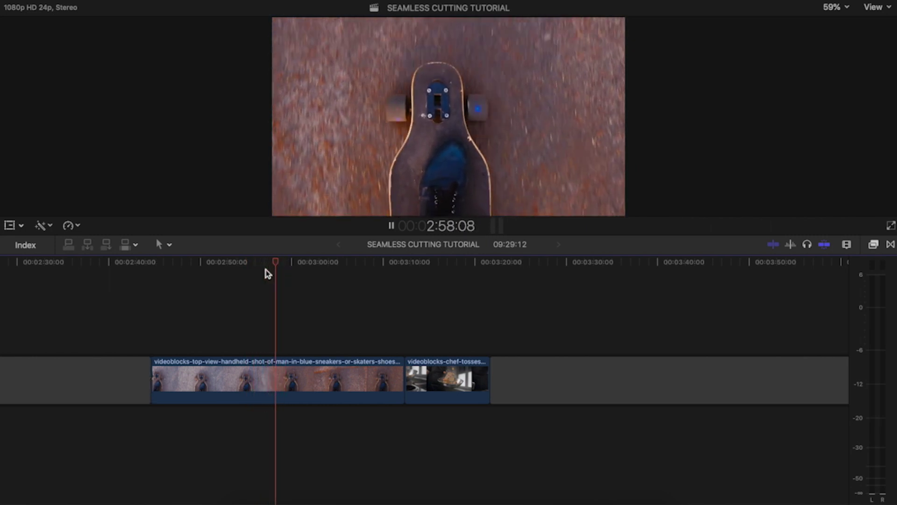
pyautogui.press('space')
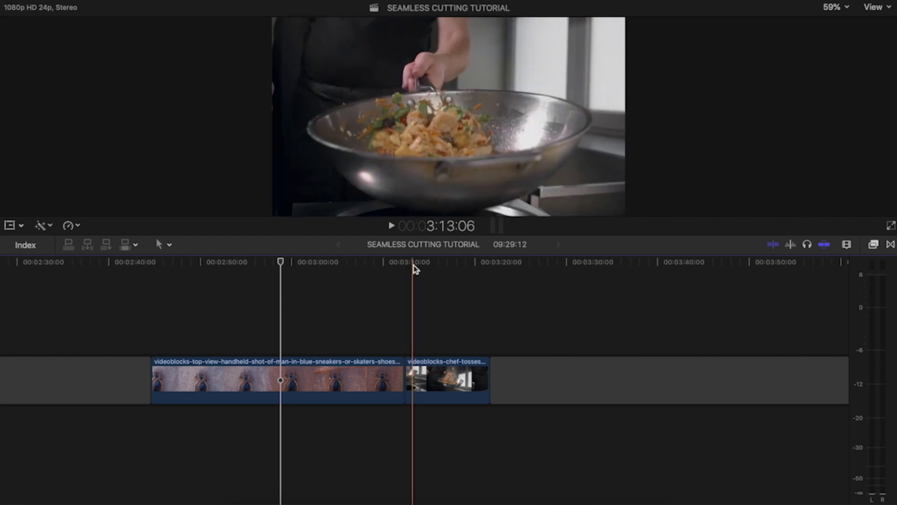
pyautogui.click(401, 268)
pyautogui.press('space')
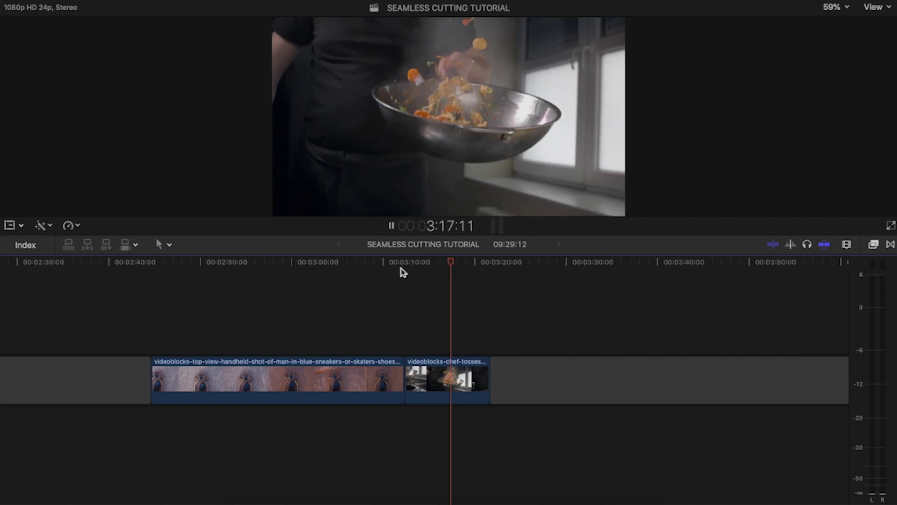
pyautogui.press('space')
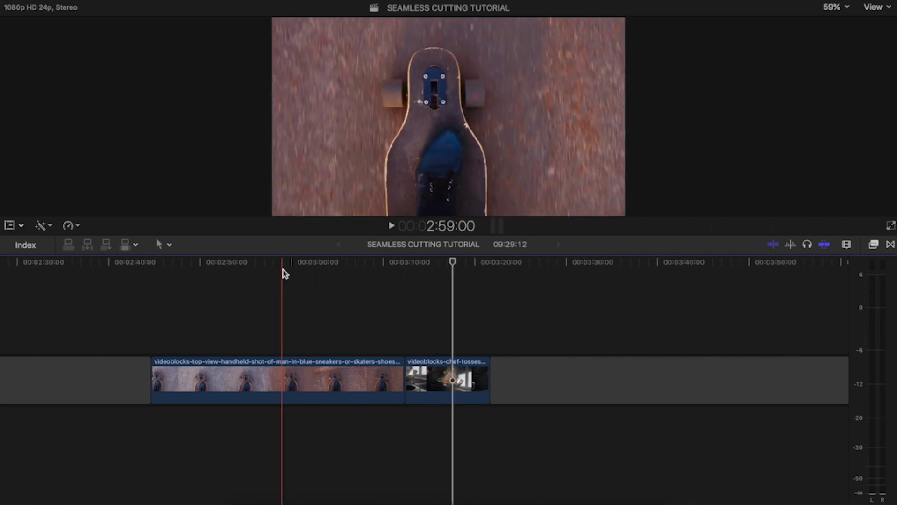
pyautogui.moveTo(284, 273); pyautogui.dragTo(267, 269)
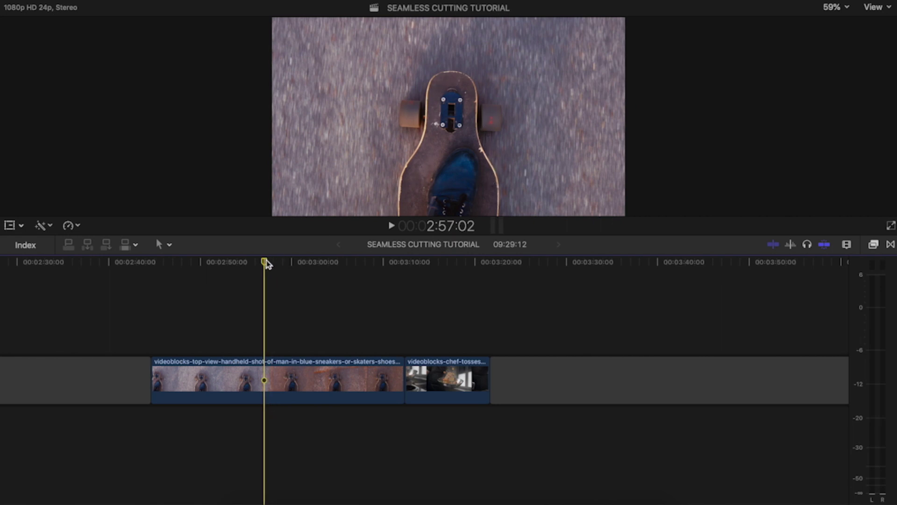
pyautogui.press('space')
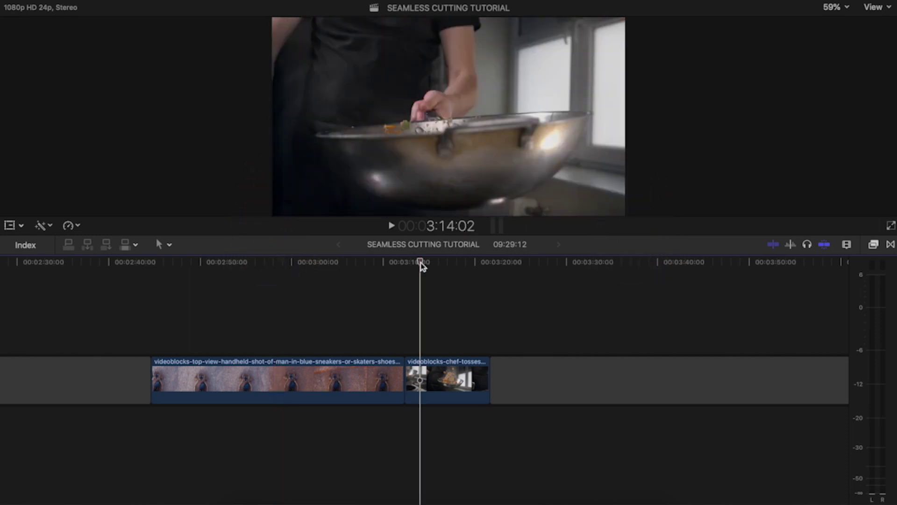
pyautogui.press('space')
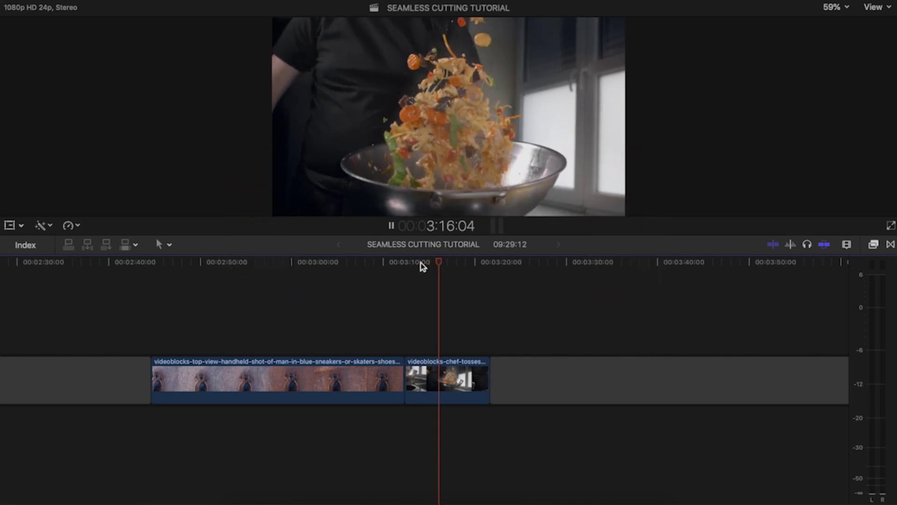
pyautogui.press('space')
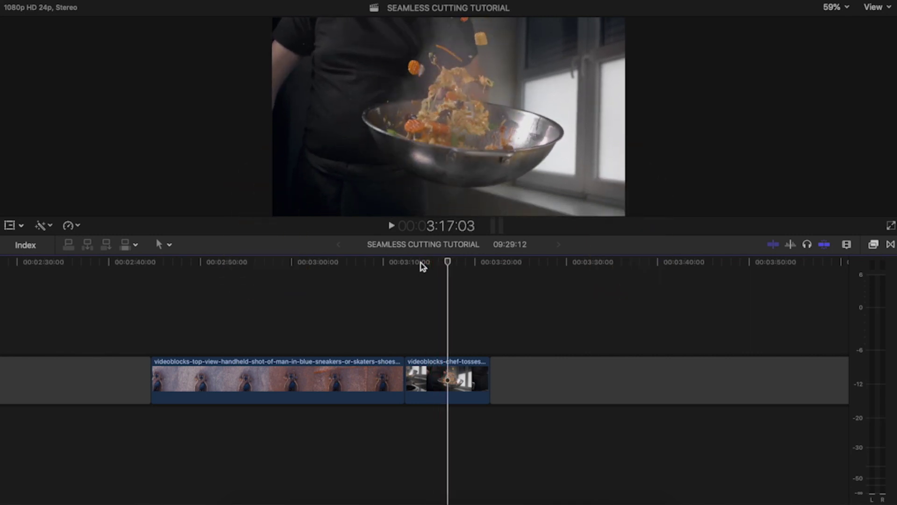
pyautogui.click(420, 263)
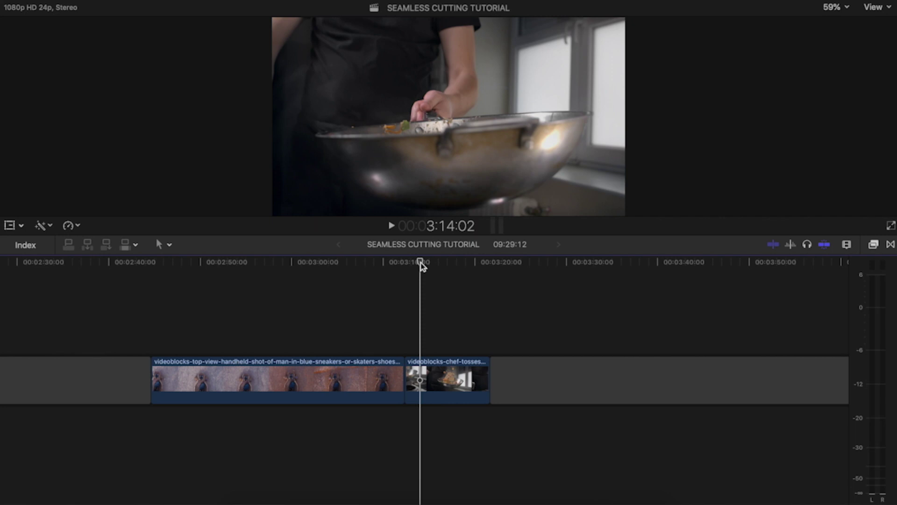
pyautogui.moveTo(420, 263); pyautogui.dragTo(392, 263)
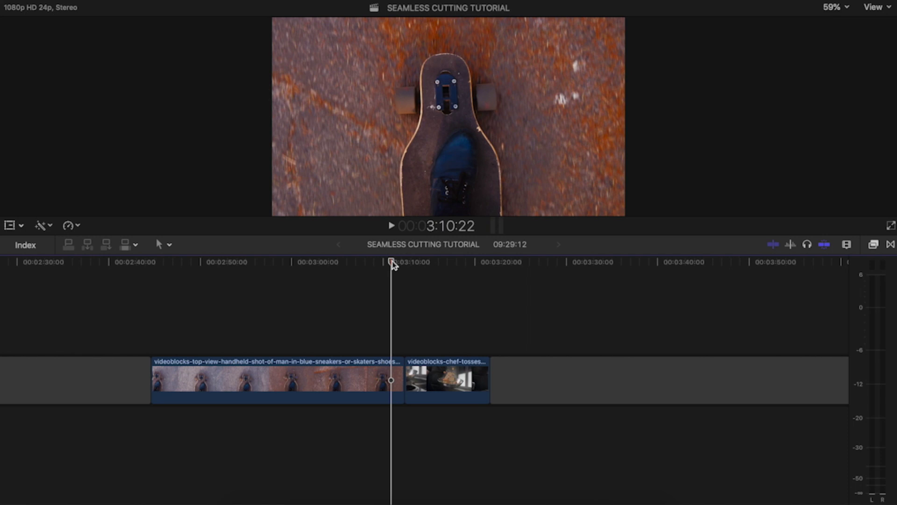
pyautogui.moveTo(392, 264); pyautogui.dragTo(236, 263)
pyautogui.press('c')
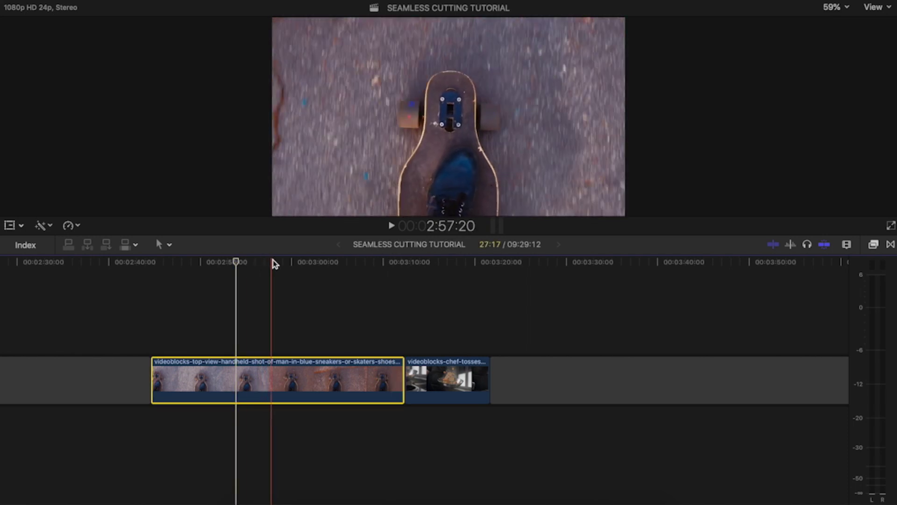
pyautogui.click(272, 262)
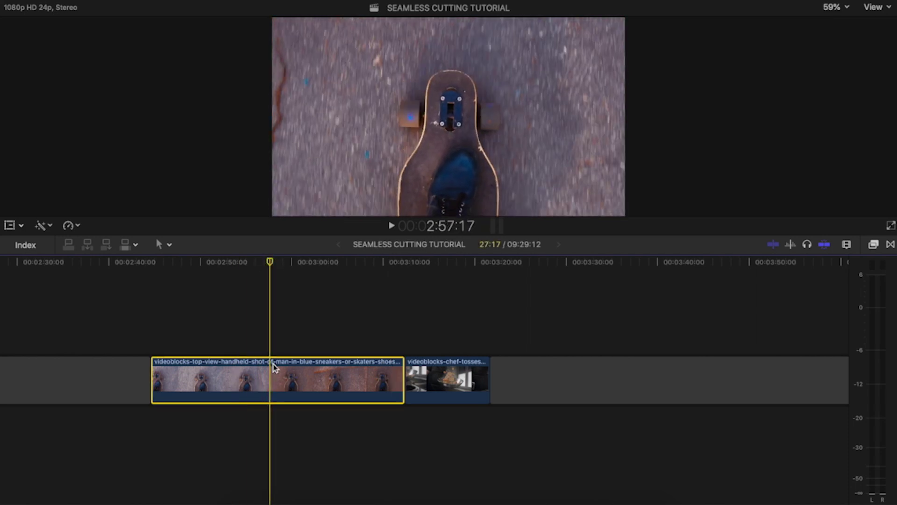
# - Blade the skateboard clip's speed at 2:57:17 and set the second section to Fast 8x
pyautogui.hotkey('shift', 'b')
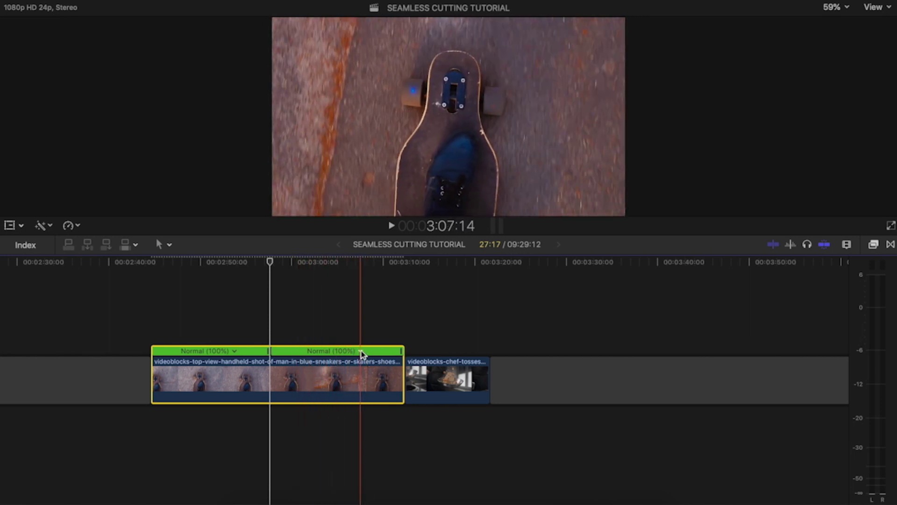
pyautogui.click(361, 352)
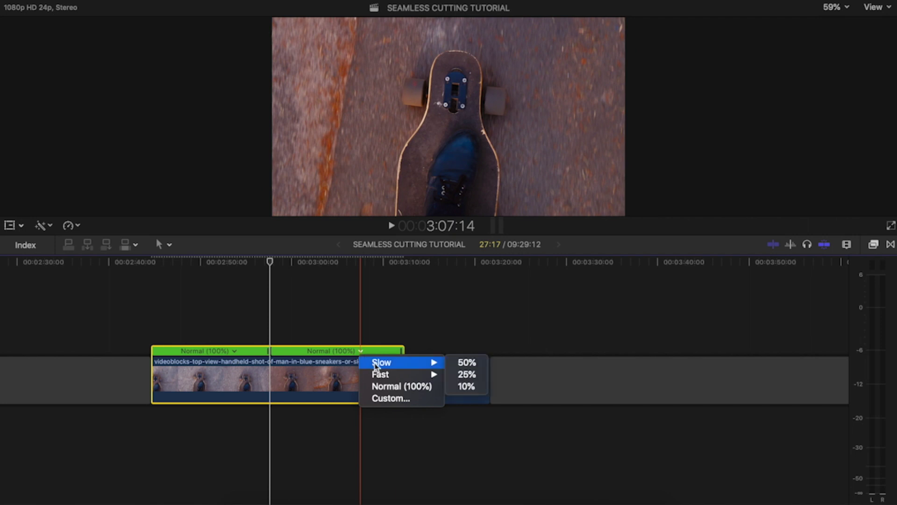
pyautogui.moveTo(381, 377)
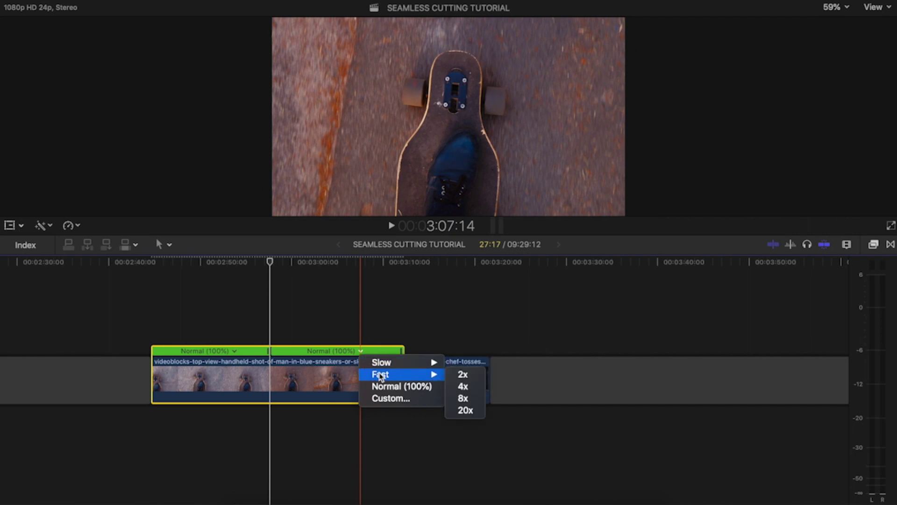
pyautogui.click(464, 398)
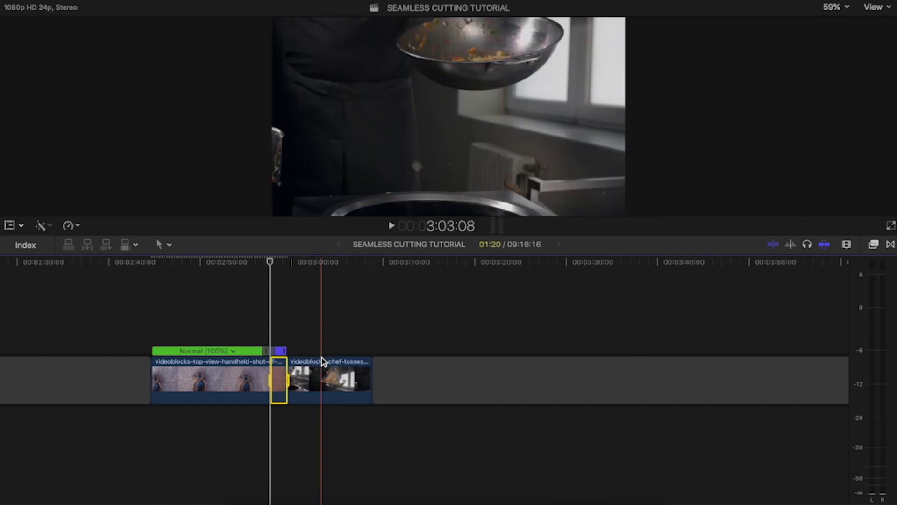
pyautogui.press('super+equal')
pyautogui.press('super+equal')
pyautogui.press('super+equal')
pyautogui.press('super+equal')
pyautogui.hscroll(-2, 280, 356)
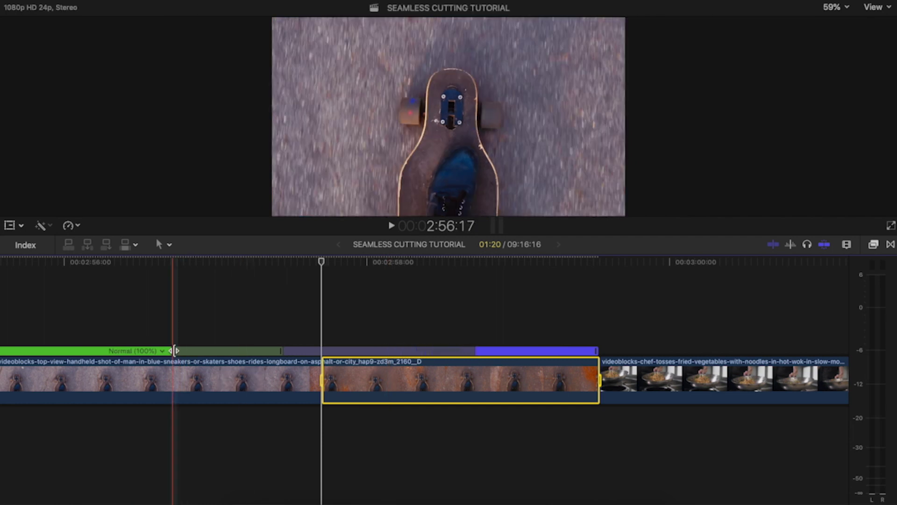
pyautogui.press('super+minus')
pyautogui.press('super+minus')
pyautogui.hscroll(5, 402, 339)
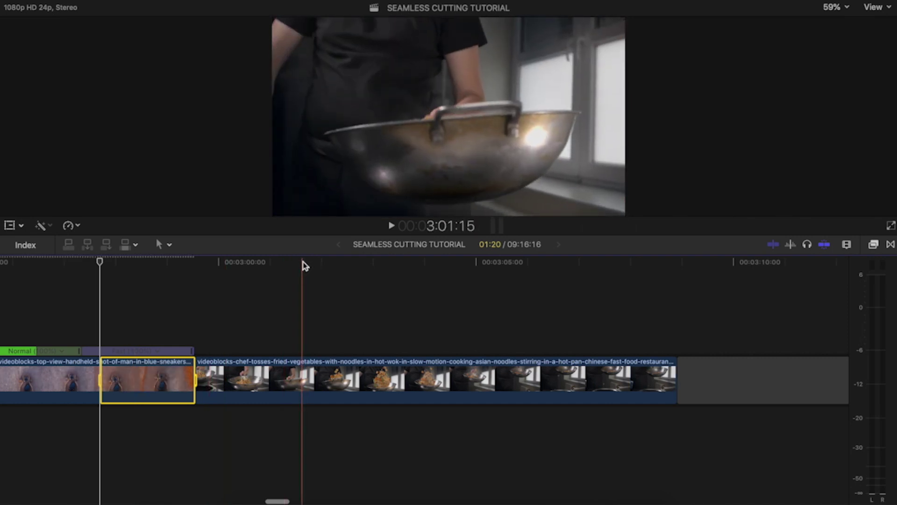
# - Adjust the skateboard/wok cut and park the playhead on the food toss
pyautogui.click(307, 262)
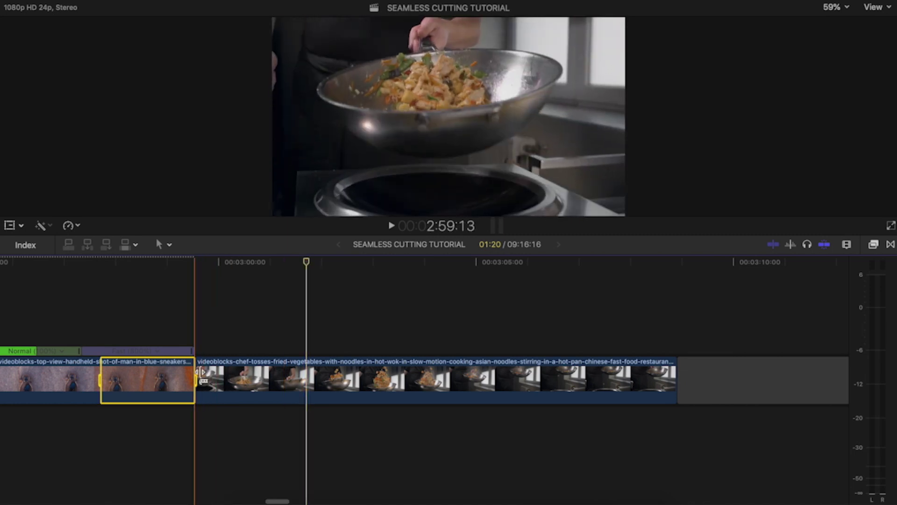
pyautogui.moveTo(195, 374); pyautogui.dragTo(307, 366)
pyautogui.moveTo(332, 278); pyautogui.dragTo(387, 282)
# - Show the wok clip's retime controls and split its speed at 3:01:02
pyautogui.click(386, 362)
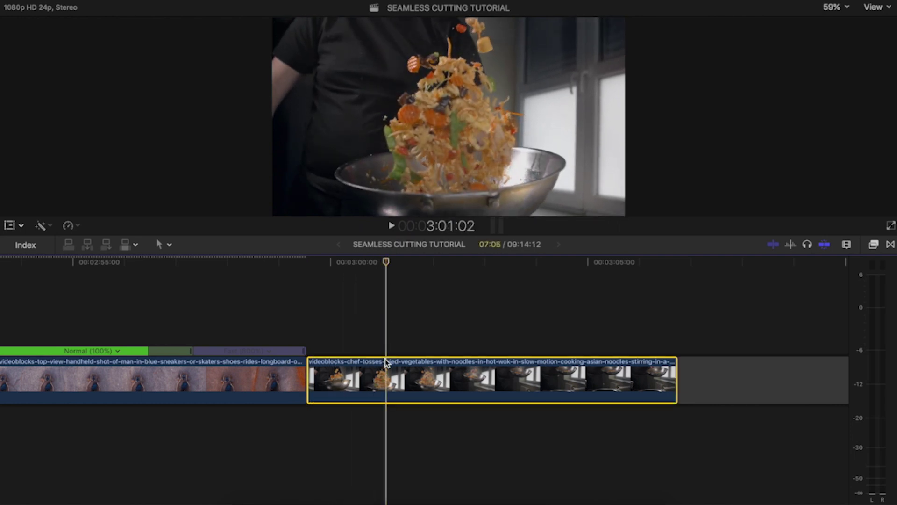
pyautogui.press('super+r')
pyautogui.hotkey('shift', 'b')
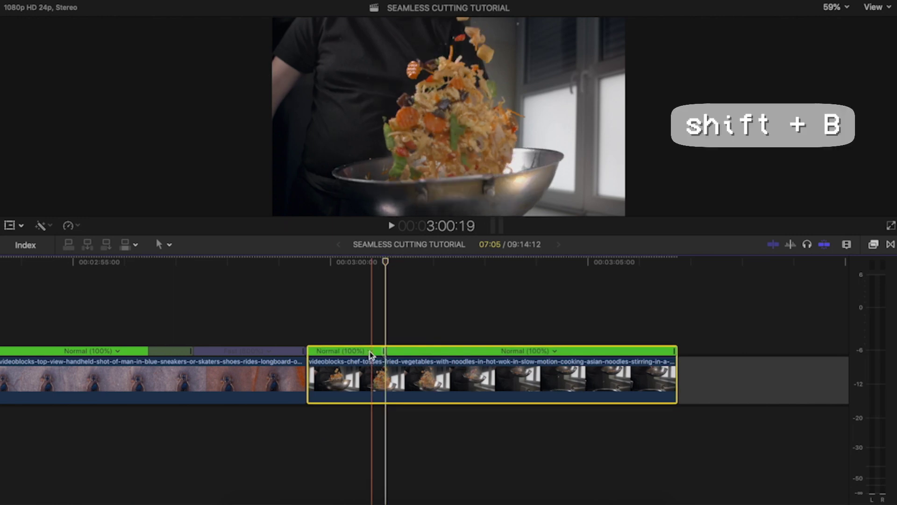
pyautogui.click(370, 351)
pyautogui.moveTo(384, 373)
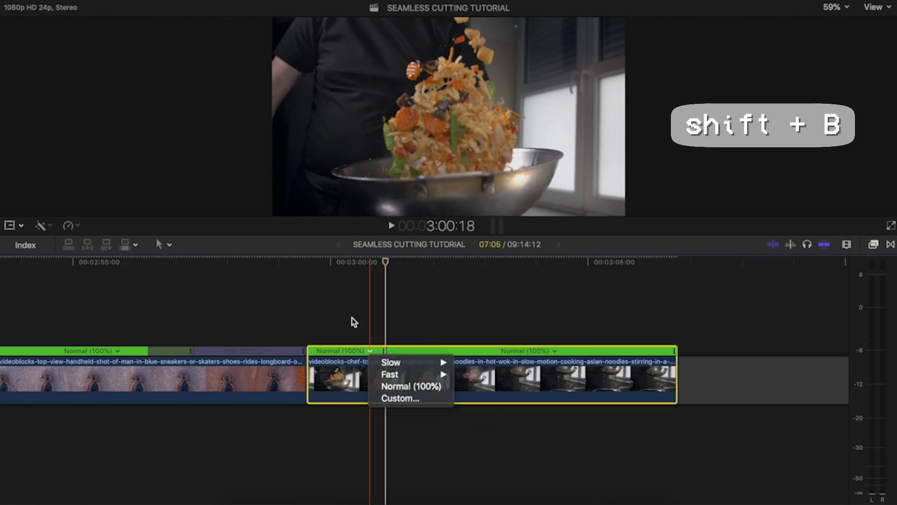
pyautogui.click(346, 349)
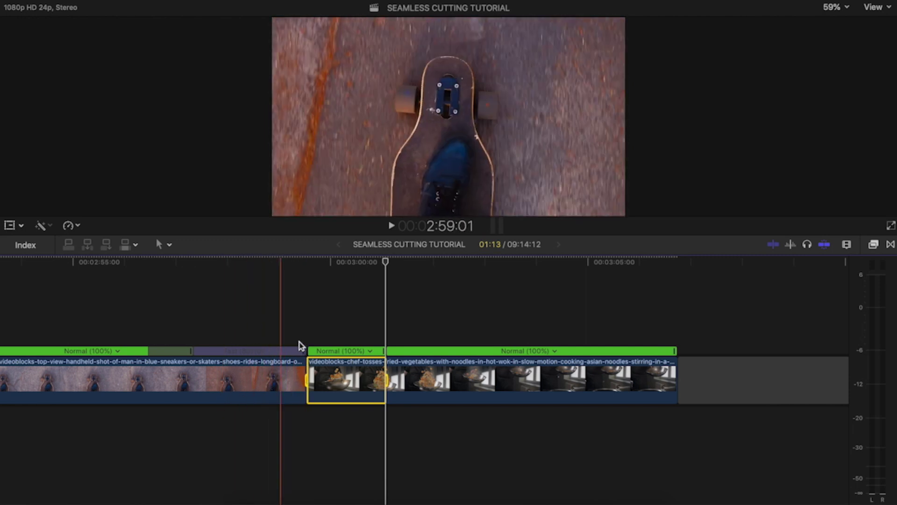
# - Set the wok clip's opening section to Fast 8x and shorten the skateboard clip's end
pyautogui.click(371, 352)
pyautogui.moveTo(443, 376)
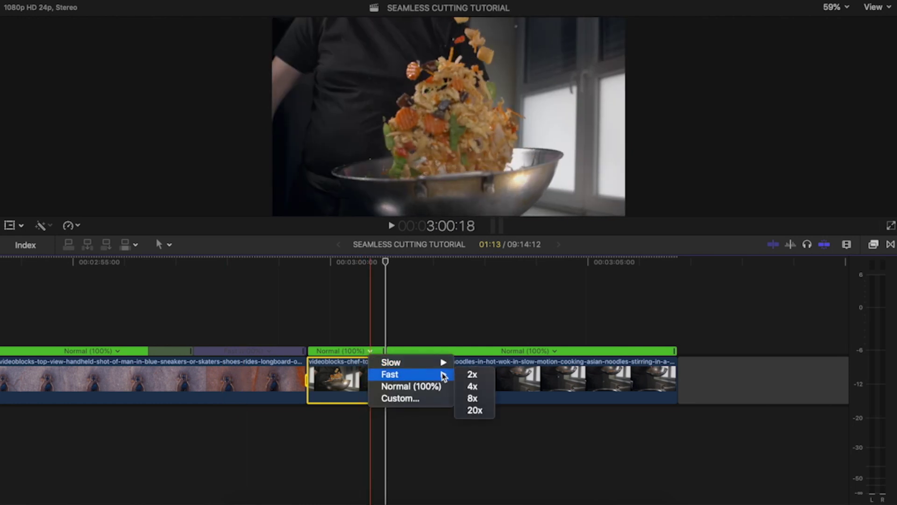
pyautogui.click(476, 400)
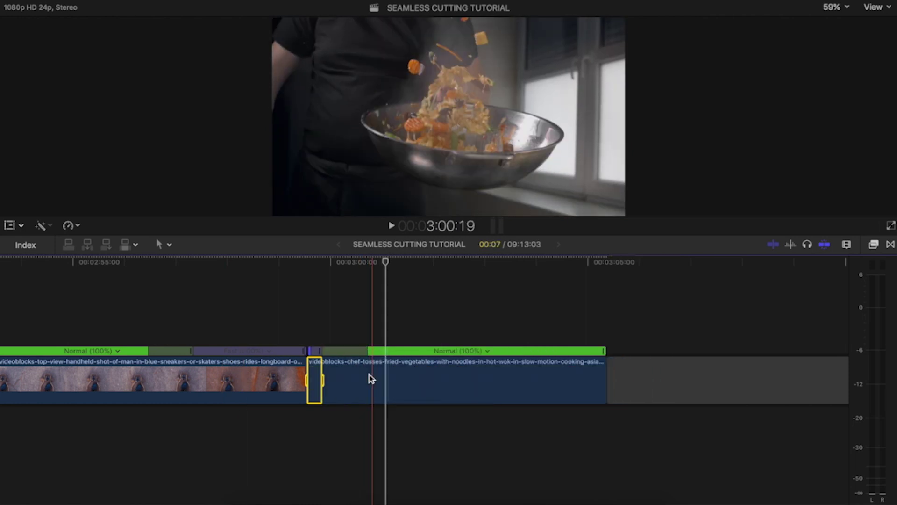
pyautogui.moveTo(307, 373); pyautogui.dragTo(199, 367)
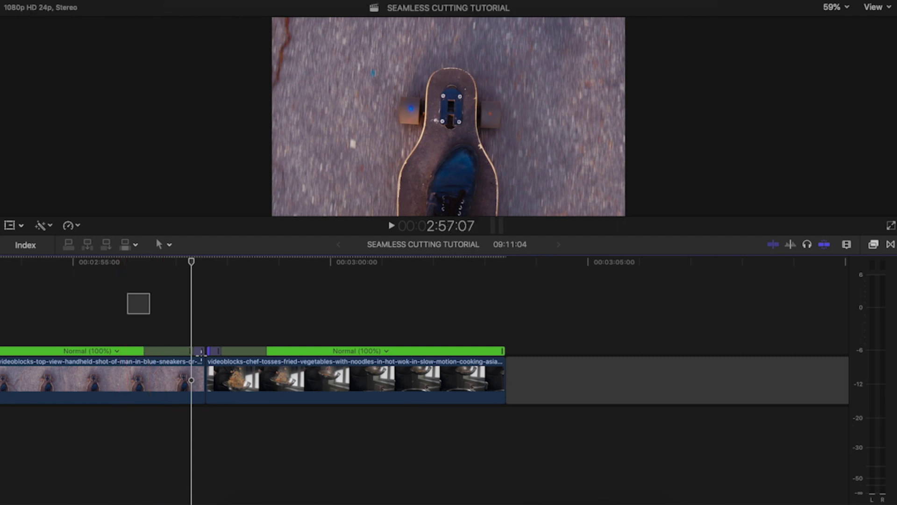
# - Select both clips, fit the timeline, and play the finished speed-ramp transition
pyautogui.moveTo(151, 314); pyautogui.dragTo(234, 386)
pyautogui.press('super+minus')
pyautogui.press('space')
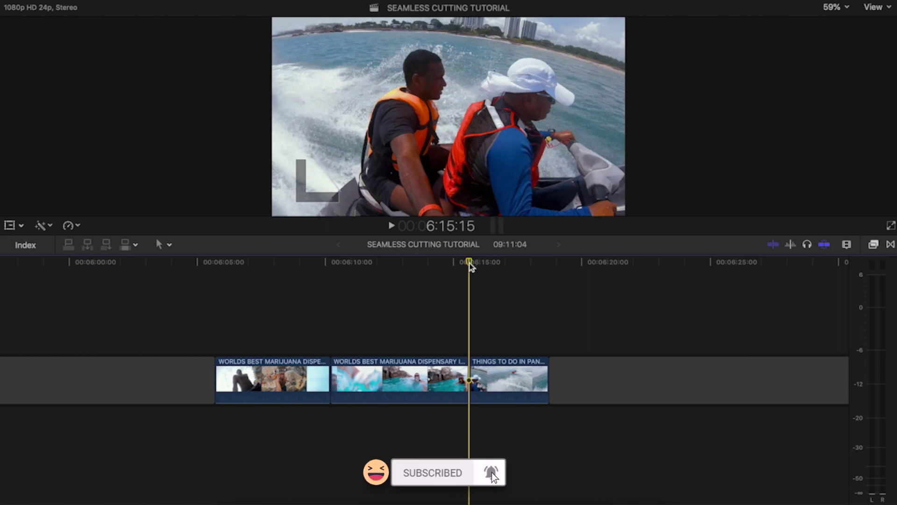
# - Scrub through the jet-ski clip, then return to the first water clip
pyautogui.moveTo(477, 265); pyautogui.dragTo(533, 260)
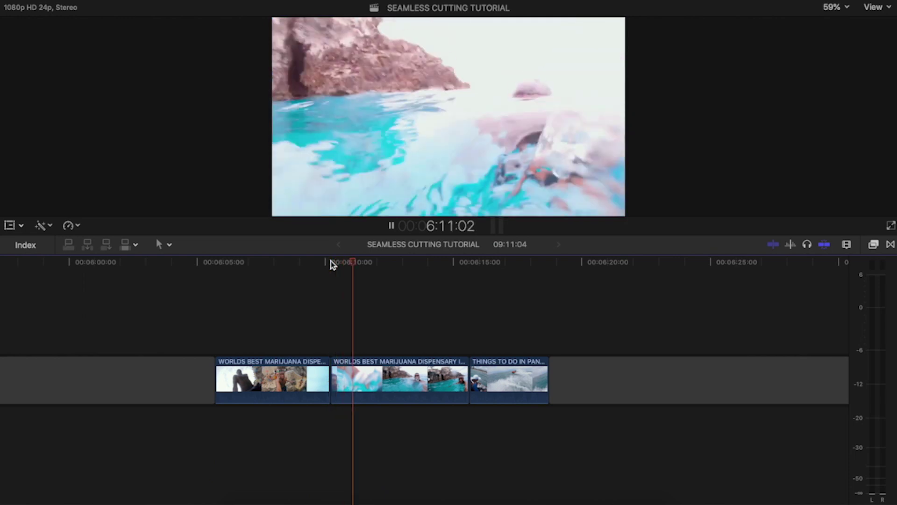
pyautogui.press('space')
pyautogui.click(217, 275)
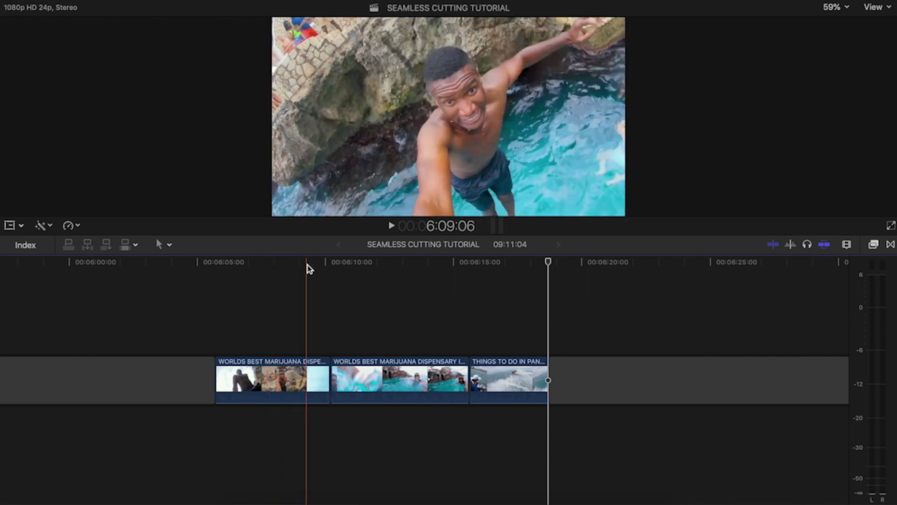
# - Step to the water-impact frame at 6:10:03 and select the cut between the first two water clips
pyautogui.click(318, 273)
pyautogui.press('Right')
pyautogui.press('Right')
pyautogui.press('Right')
pyautogui.press('Right')
pyautogui.press('Right')
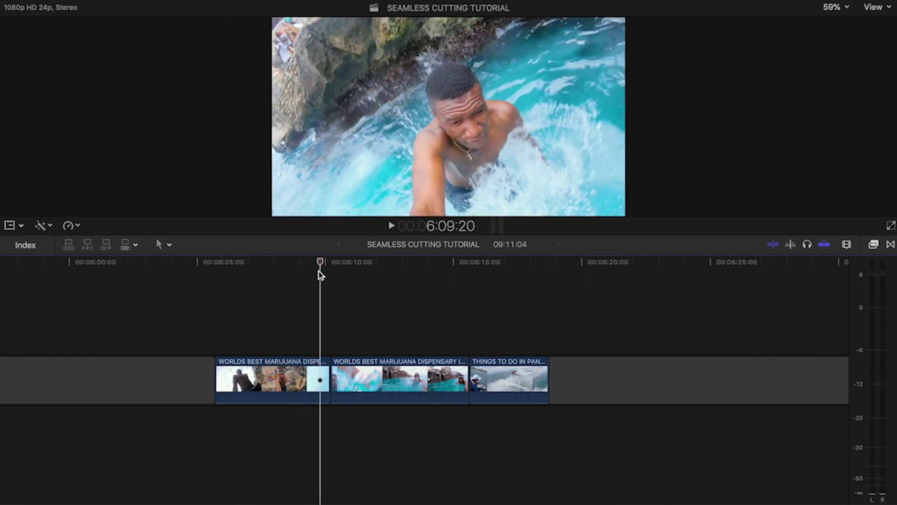
pyautogui.press('Left')
pyautogui.press('Right')
pyautogui.press('Right')
pyautogui.press('Right')
pyautogui.press('Right')
pyautogui.press('Right')
pyautogui.press('Right')
pyautogui.press('Right')
pyautogui.press('Left')
pyautogui.press('Left')
pyautogui.moveTo(330, 369); pyautogui.dragTo(353, 271)
# - Extend the first water clip's end to the playhead and review the new impact cut
pyautogui.hotkey('shift', 'x')
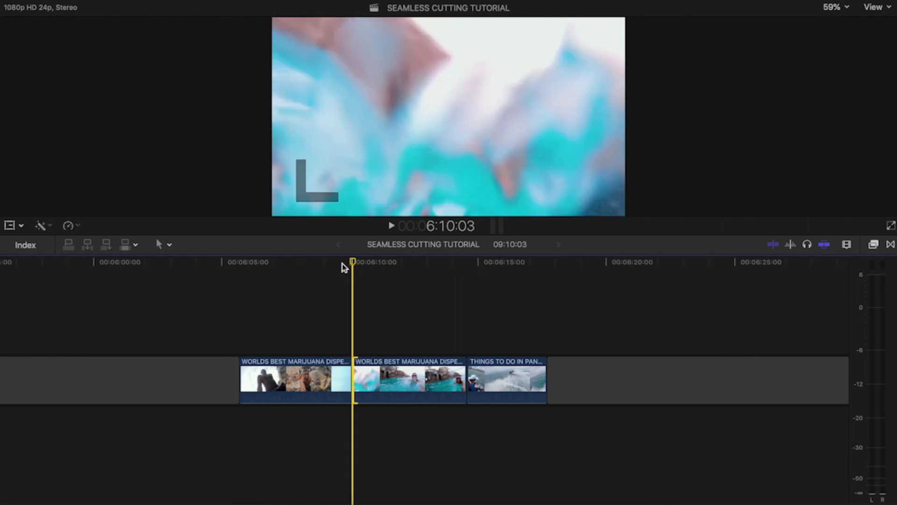
pyautogui.click(307, 263)
pyautogui.press('space')
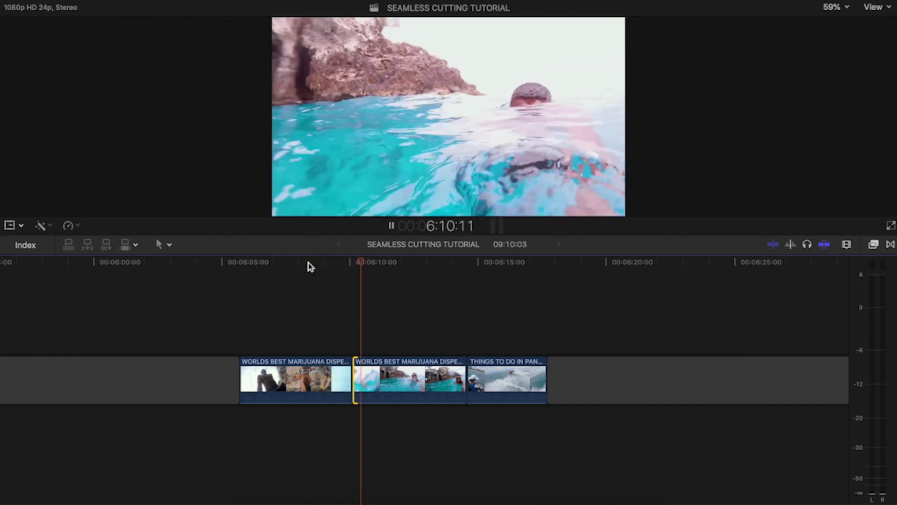
pyautogui.click(308, 262)
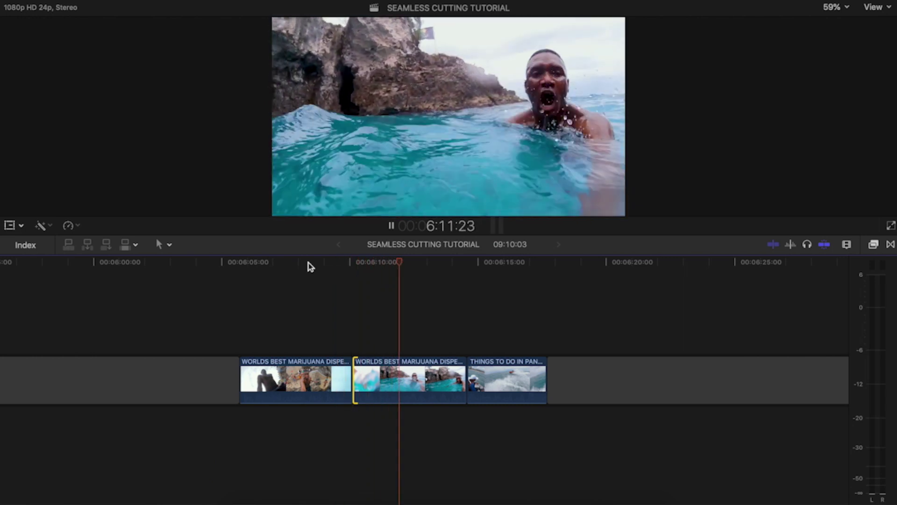
pyautogui.press('space')
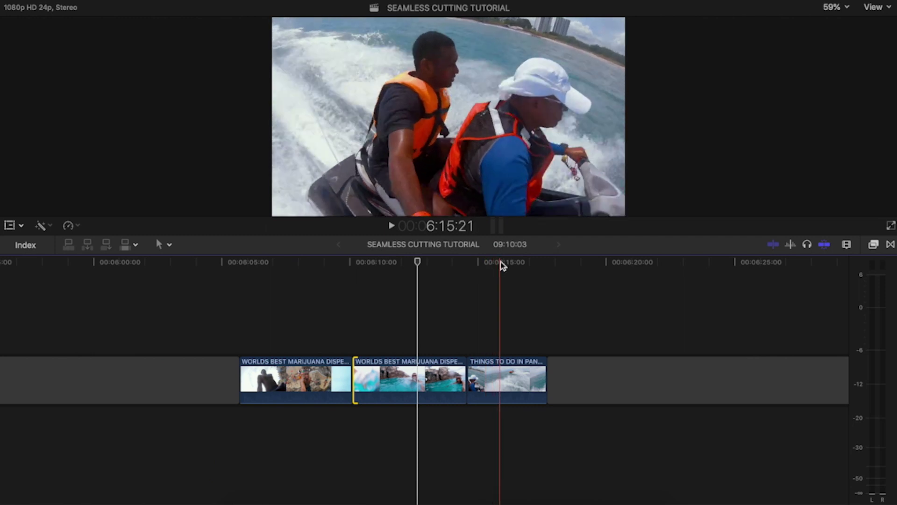
# - Trim the jet-ski clip's start to the splash frame and play it back
pyautogui.hotkey('alt', '[')
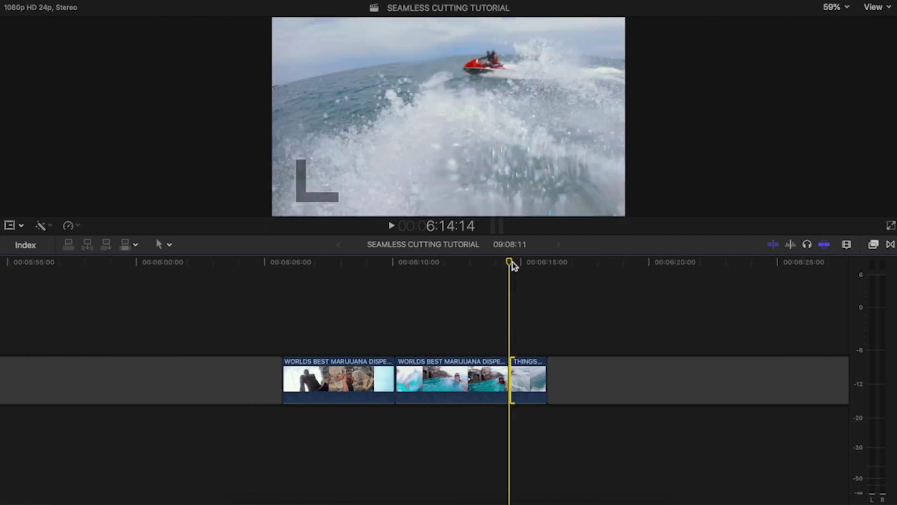
pyautogui.press('space')
pyautogui.press('space')
pyautogui.press('space')
pyautogui.press('space')
pyautogui.press('space')
pyautogui.press('space')
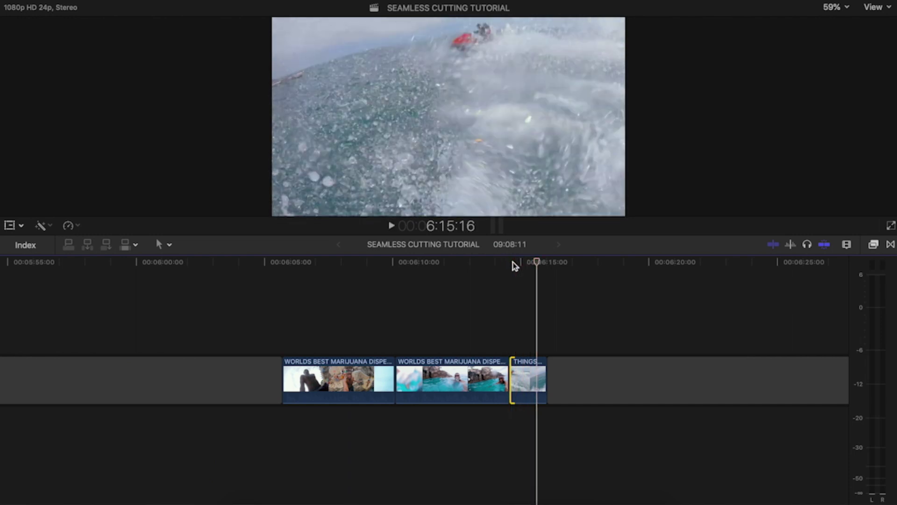
pyautogui.press('Left')
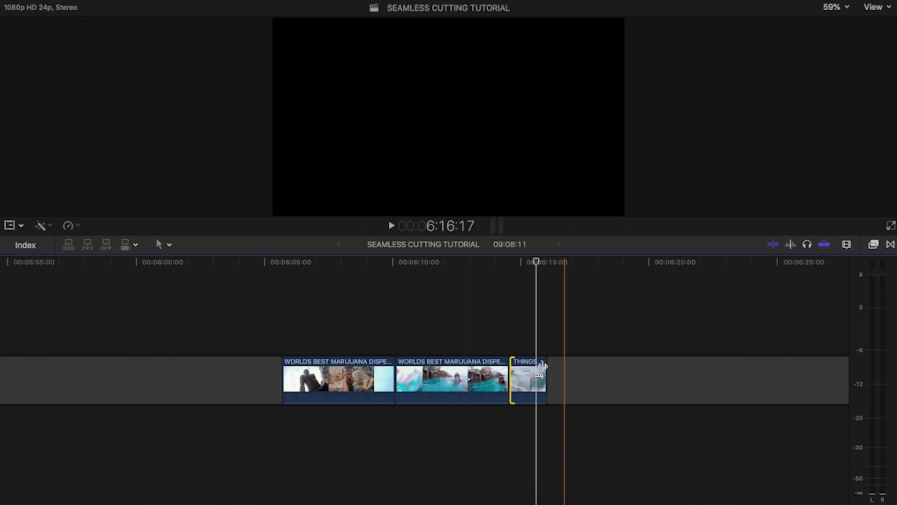
# - Trim the jet-ski clip's end to the playhead, move it between the diving clips, and preview
pyautogui.hotkey('alt', ']')
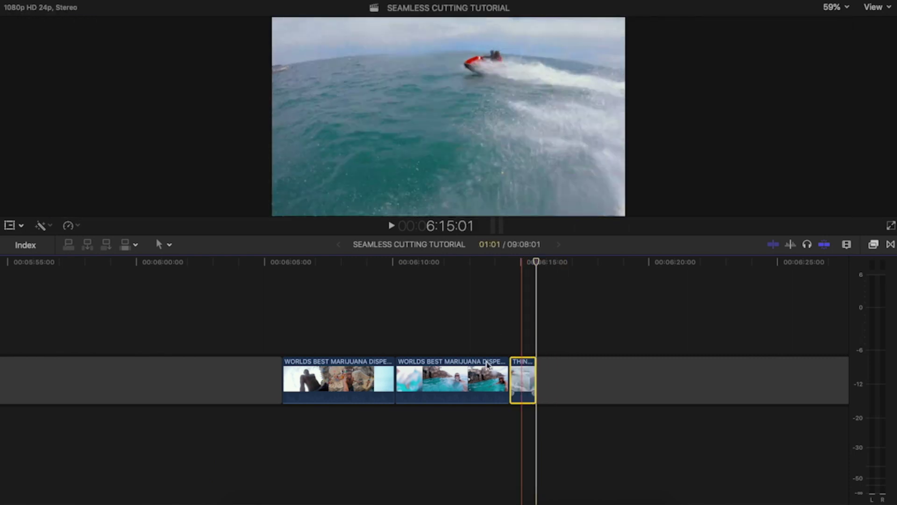
pyautogui.moveTo(521, 362); pyautogui.dragTo(406, 362)
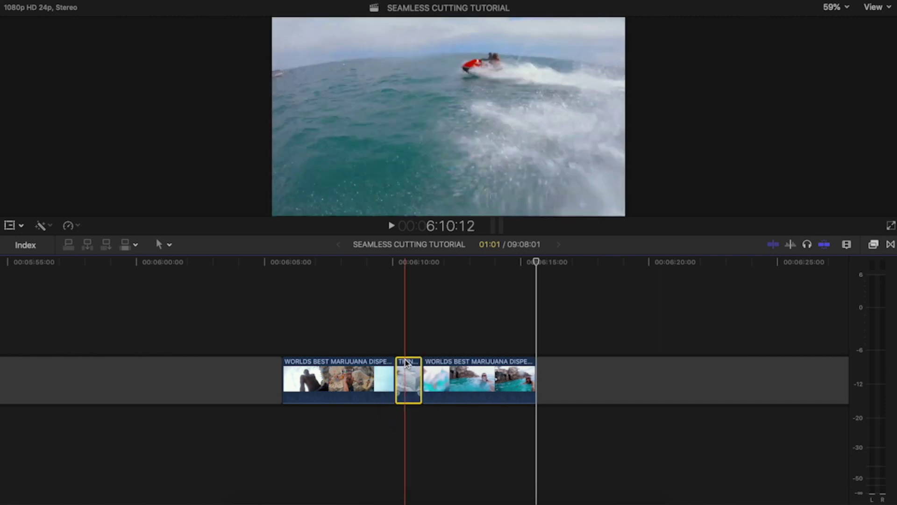
pyautogui.press('l')
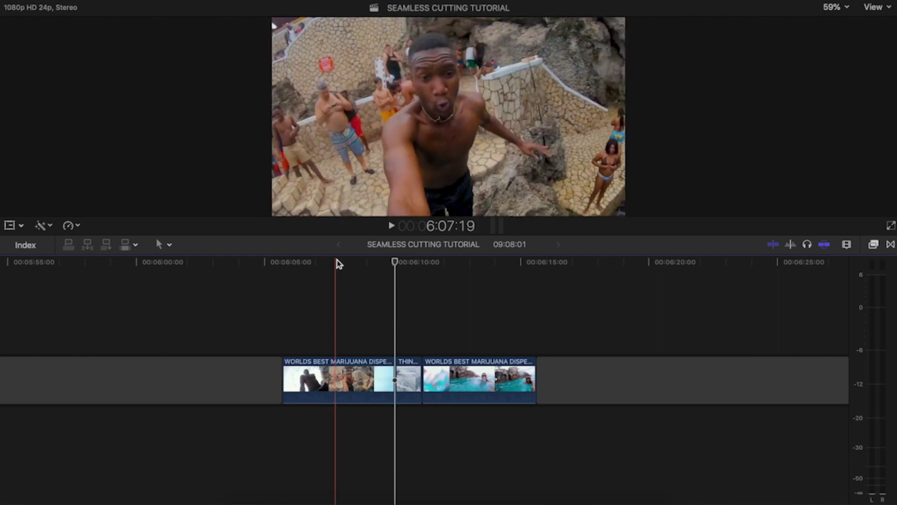
pyautogui.click(333, 260)
pyautogui.press('space')
pyautogui.press('super+equal')
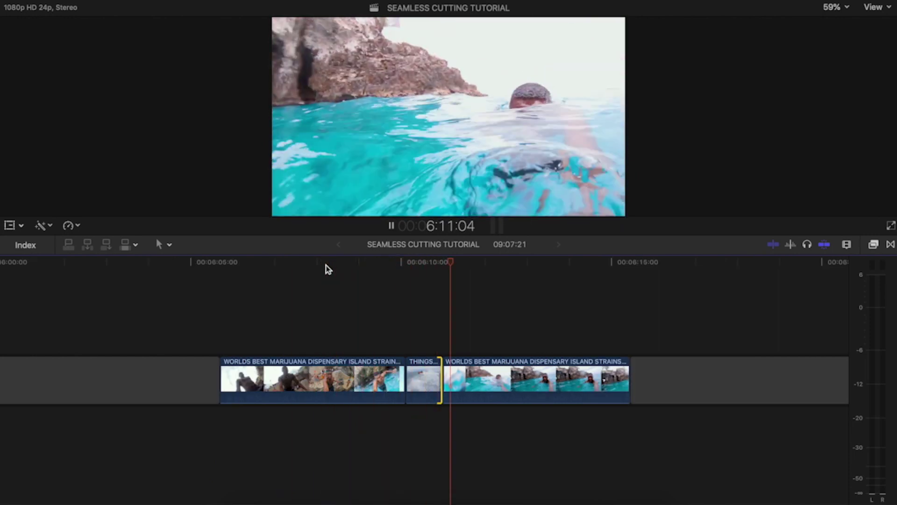
pyautogui.click(328, 269)
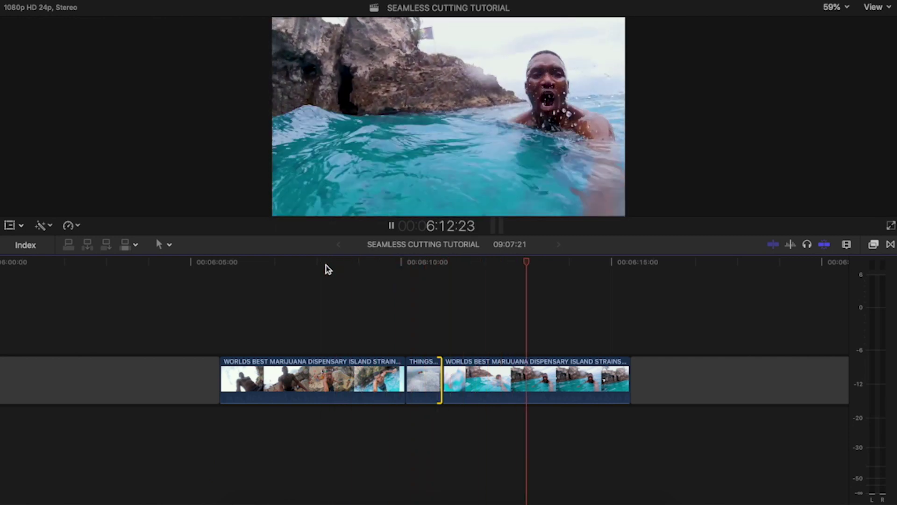
pyautogui.click(328, 269)
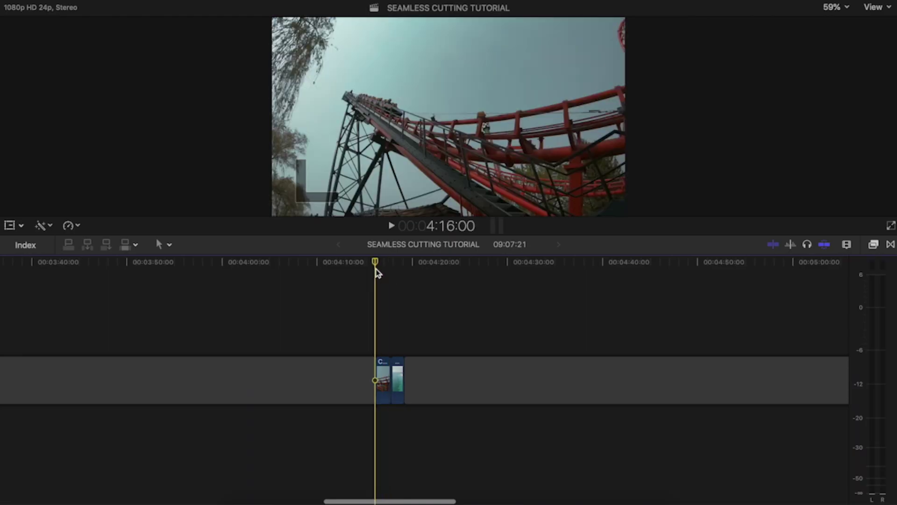
# - Zoom onto the roller-coaster clip, replay its cut into the pufferfish clip, and park the playhead inside it
pyautogui.press('super+equal')
pyautogui.press('super+equal')
pyautogui.press('super+equal')
pyautogui.press('super+equal')
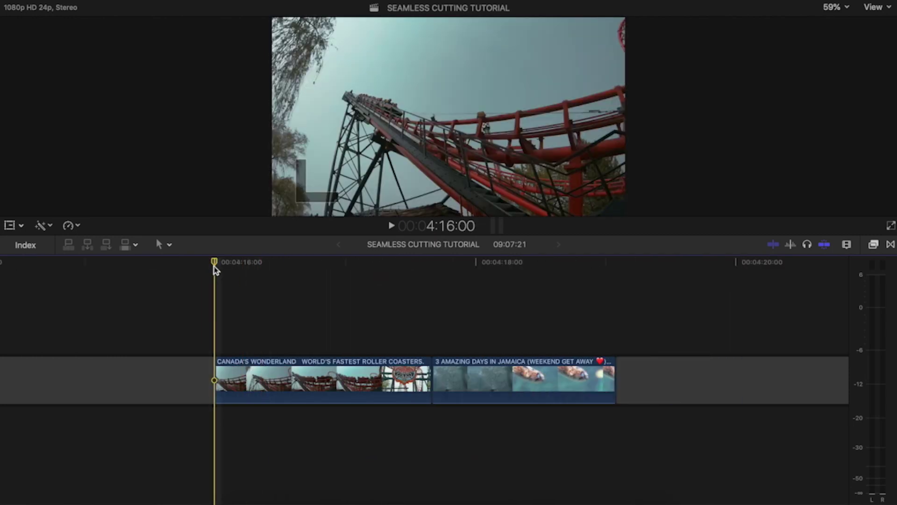
pyautogui.press('space')
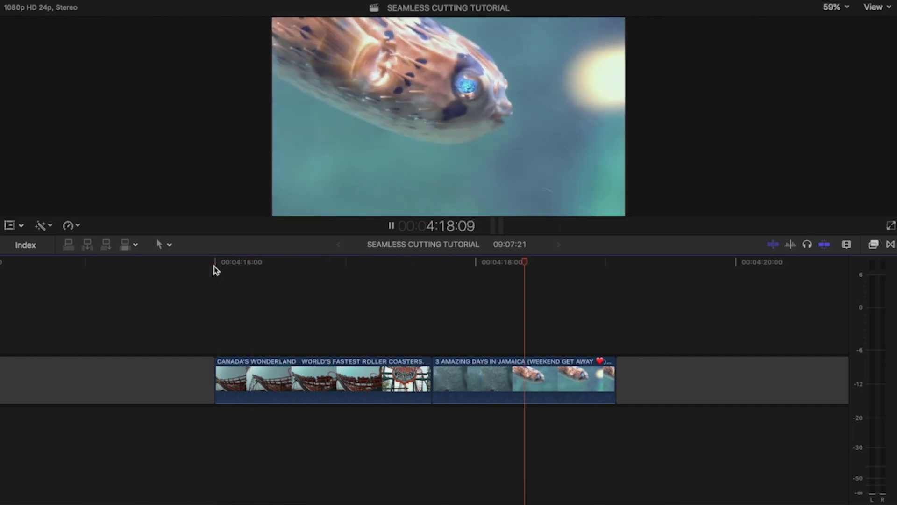
pyautogui.press('space')
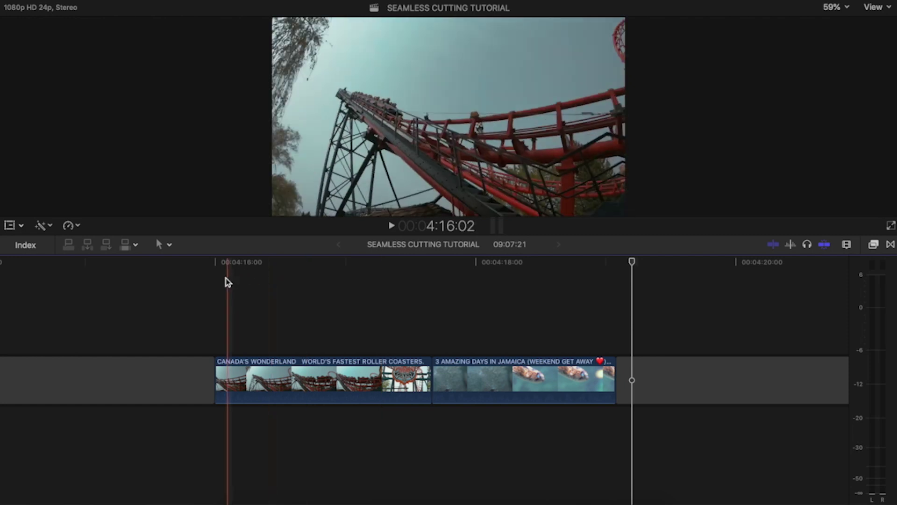
pyautogui.press('space')
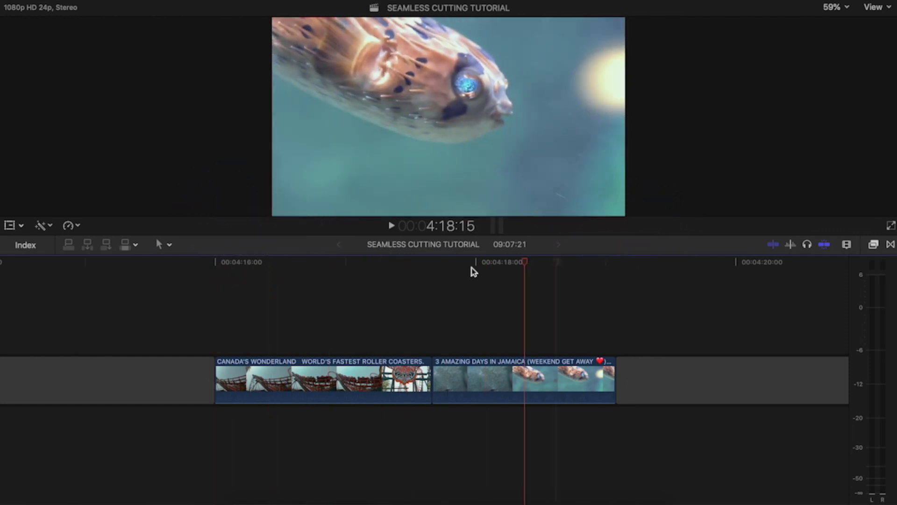
pyautogui.press('space')
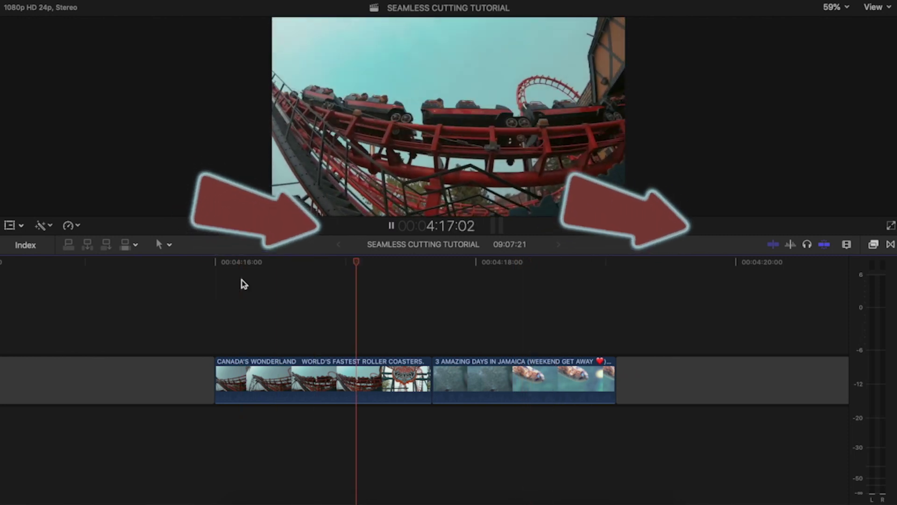
pyautogui.press('space')
pyautogui.press('space')
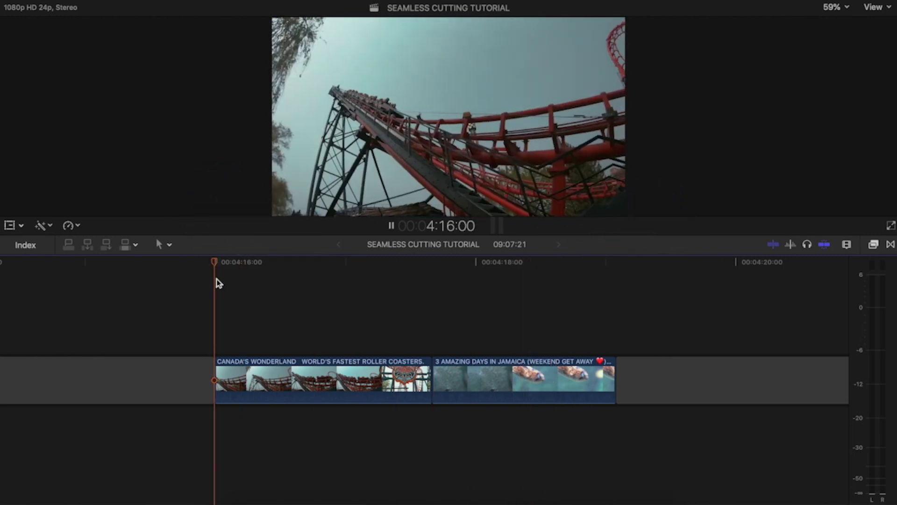
pyautogui.press('space')
pyautogui.click(238, 263)
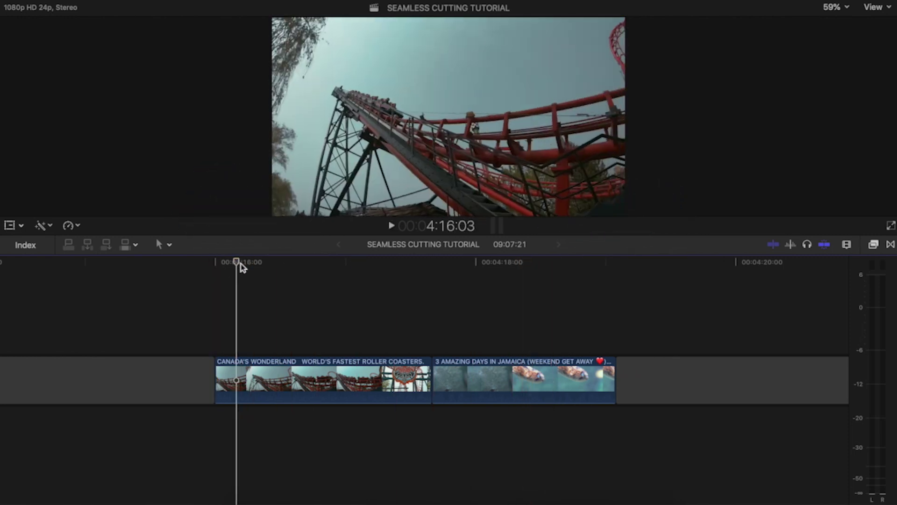
pyautogui.moveTo(242, 265); pyautogui.dragTo(309, 264)
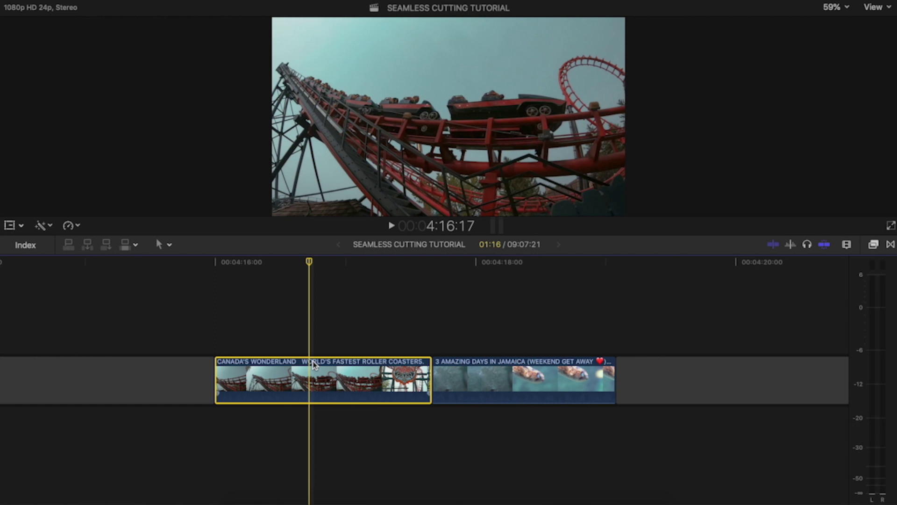
# - Split the coaster clip's speed and set the second section to Fast 8x
pyautogui.hotkey('shift', 'b')
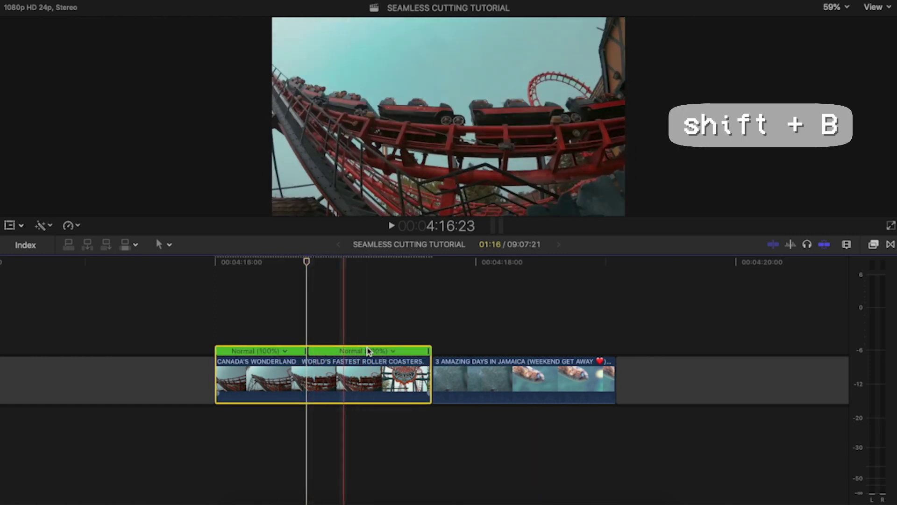
pyautogui.moveTo(460, 374)
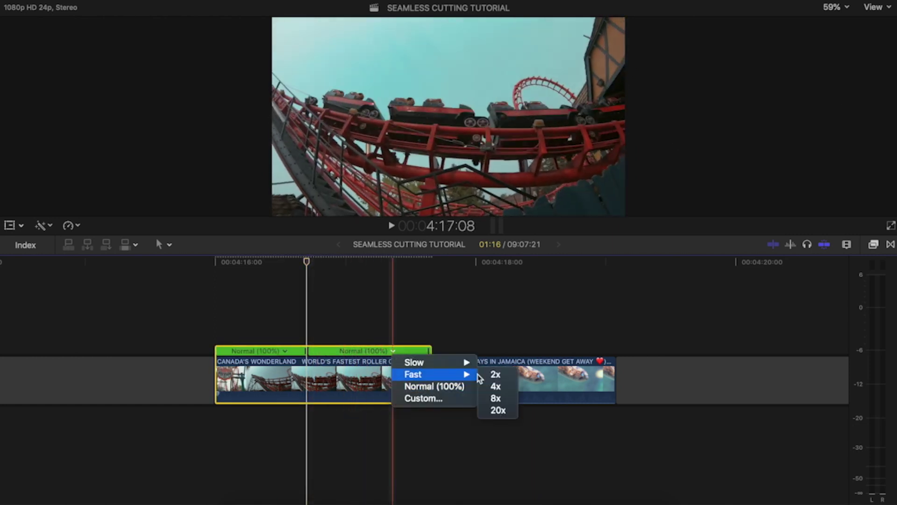
pyautogui.click(496, 398)
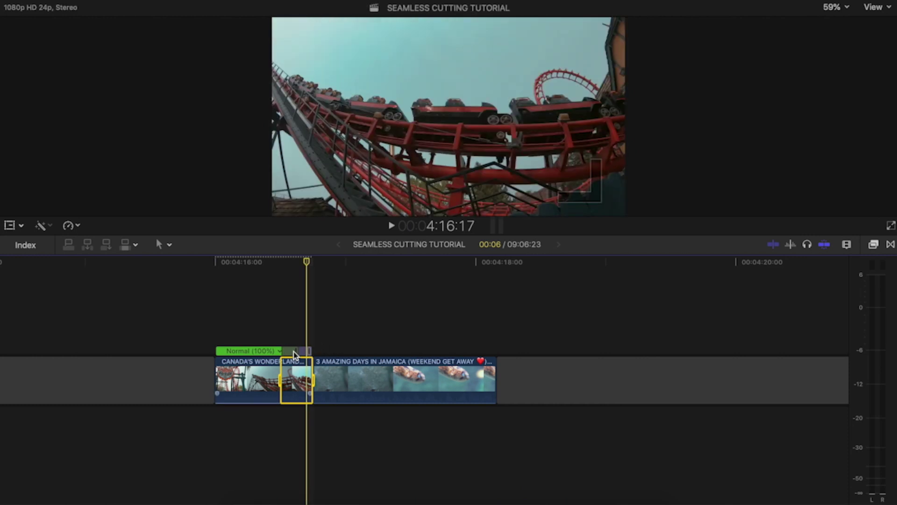
# - Delete the six-frame range before the pufferfish clip and replay the new cut
pyautogui.press('l')
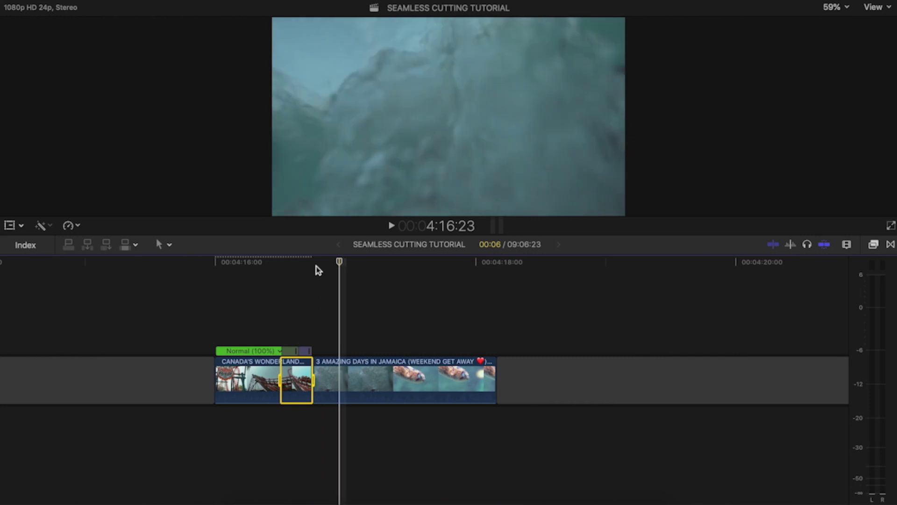
pyautogui.press('BackSpace')
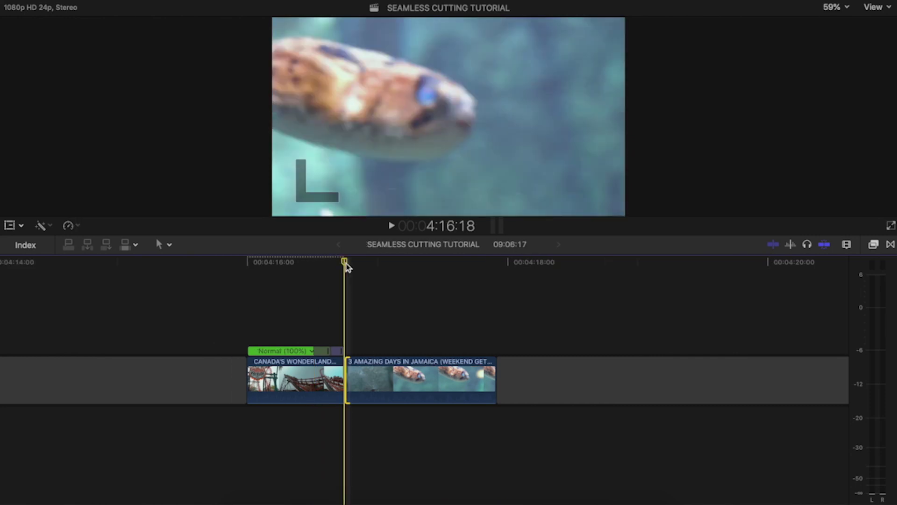
pyautogui.press('space')
pyautogui.press('space')
pyautogui.press('Up')
pyautogui.press('l')
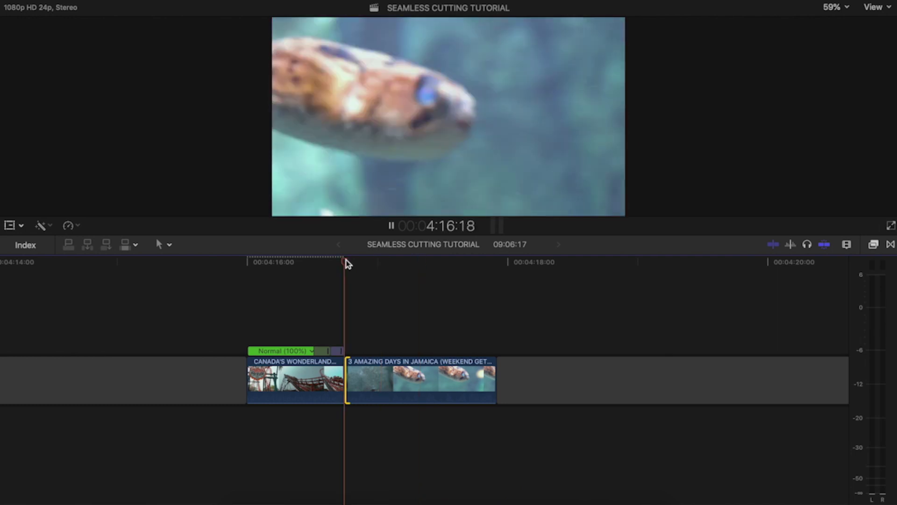
pyautogui.moveTo(347, 260); pyautogui.dragTo(256, 278)
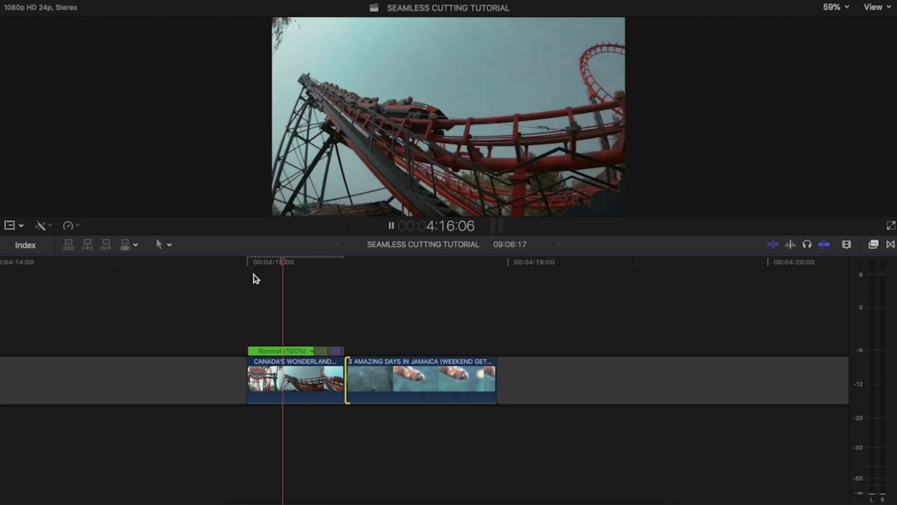